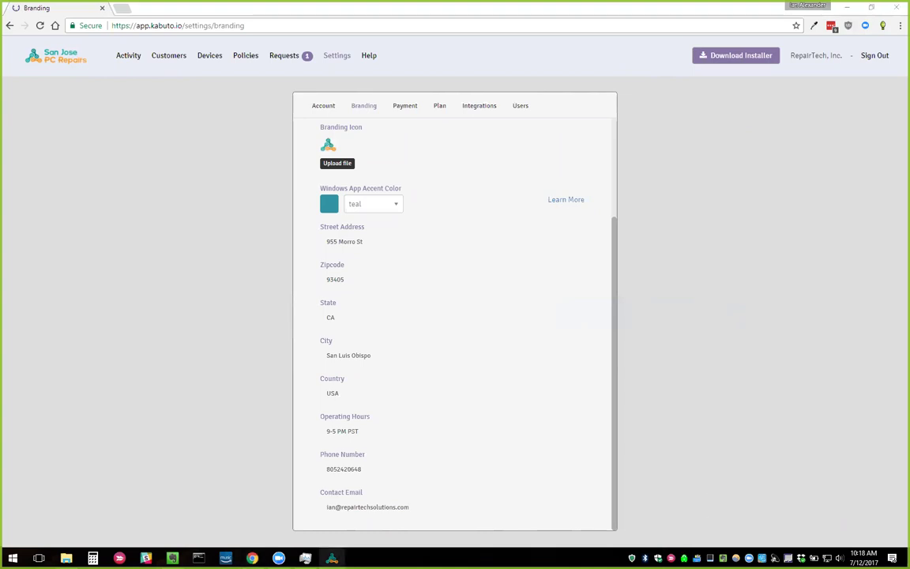
Step: Dismiss the support chat popup covering the Branding settings page
click(537, 138)
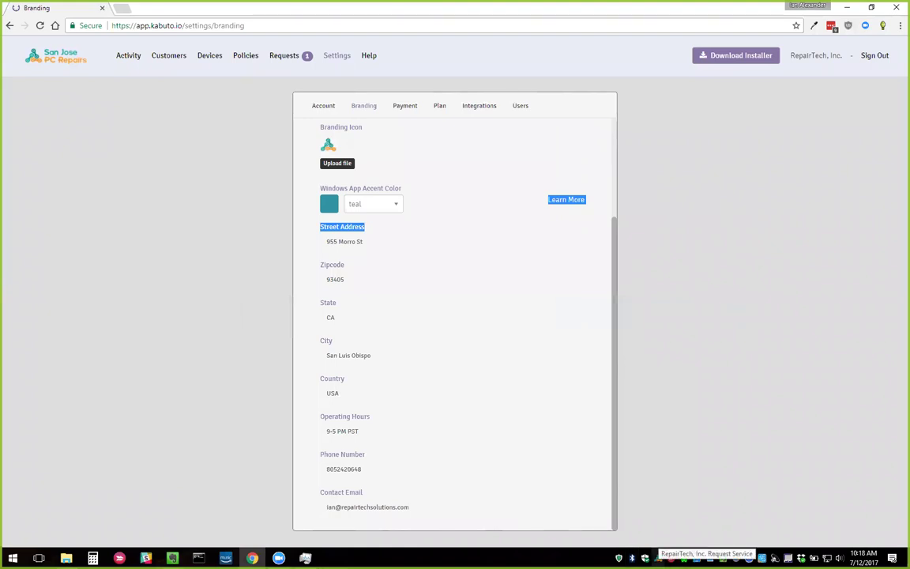
Step: Minimize Chrome to reveal Task Manager's Services tab with the Kabuto service Running
click(658, 506)
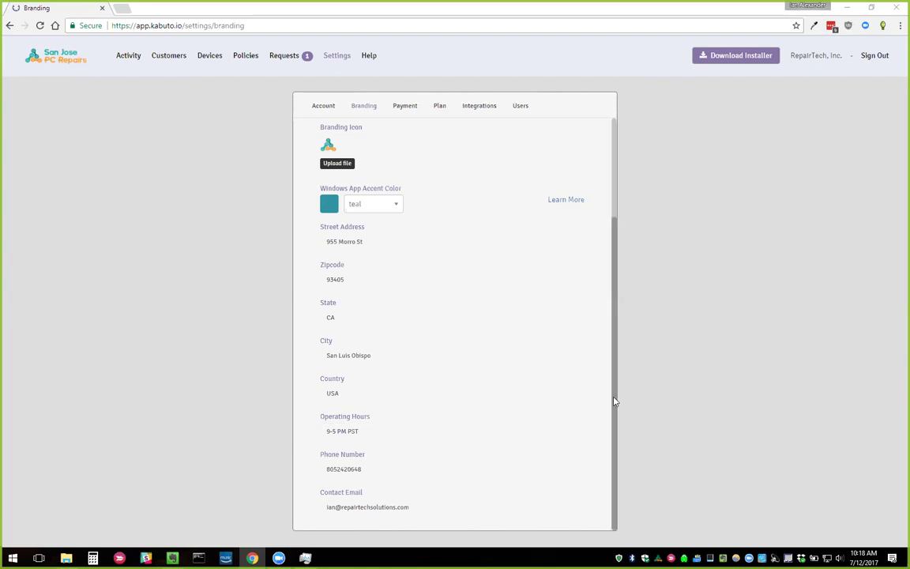
click(895, 7)
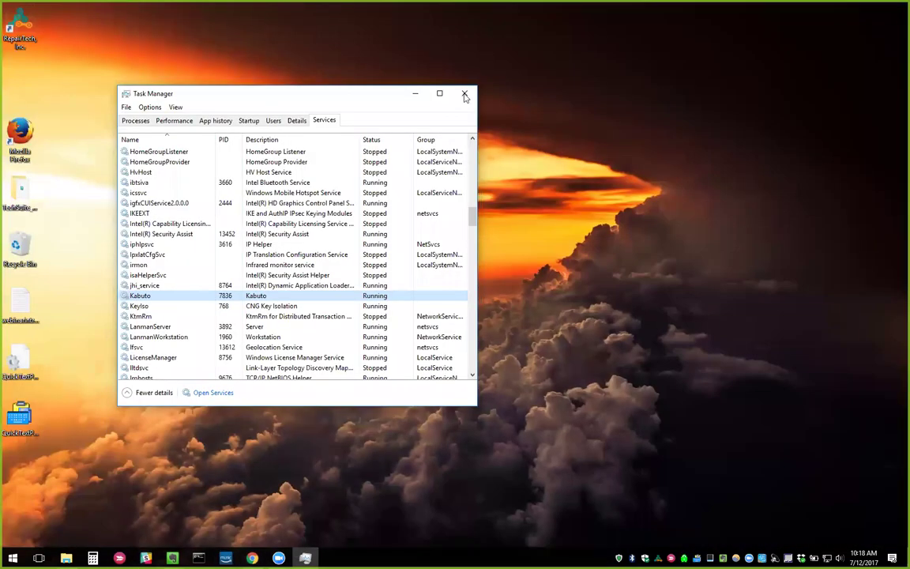
Step: Launch the full Windows Services console from Task Manager's services list
click(415, 93)
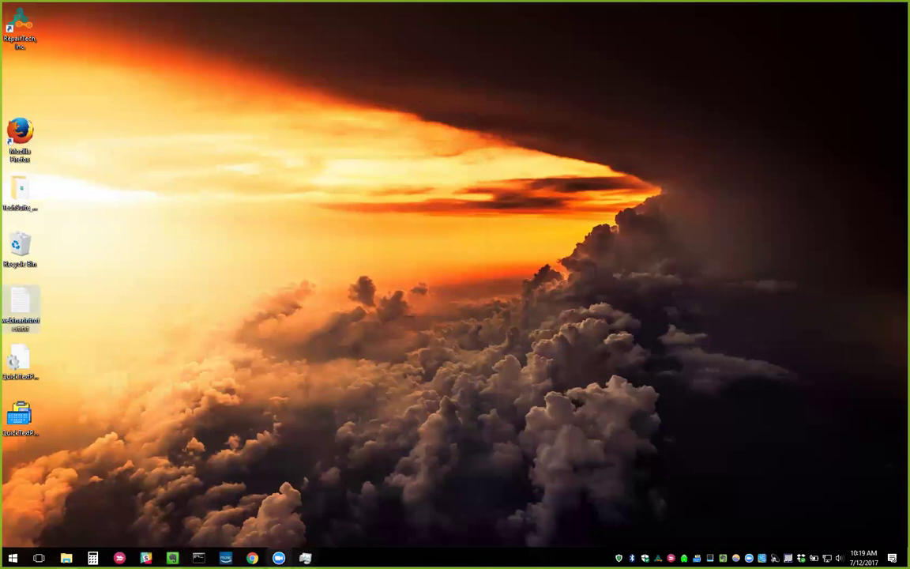
click(305, 558)
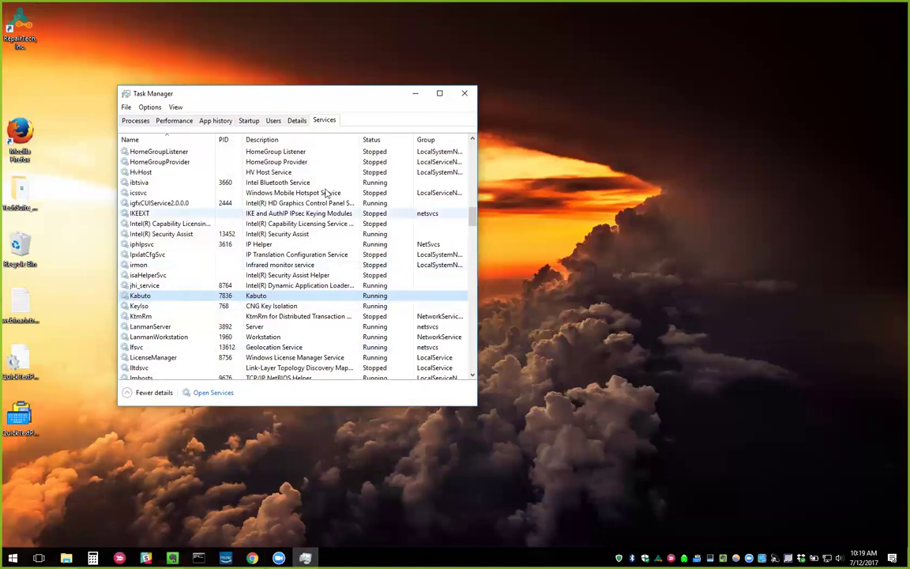
click(217, 394)
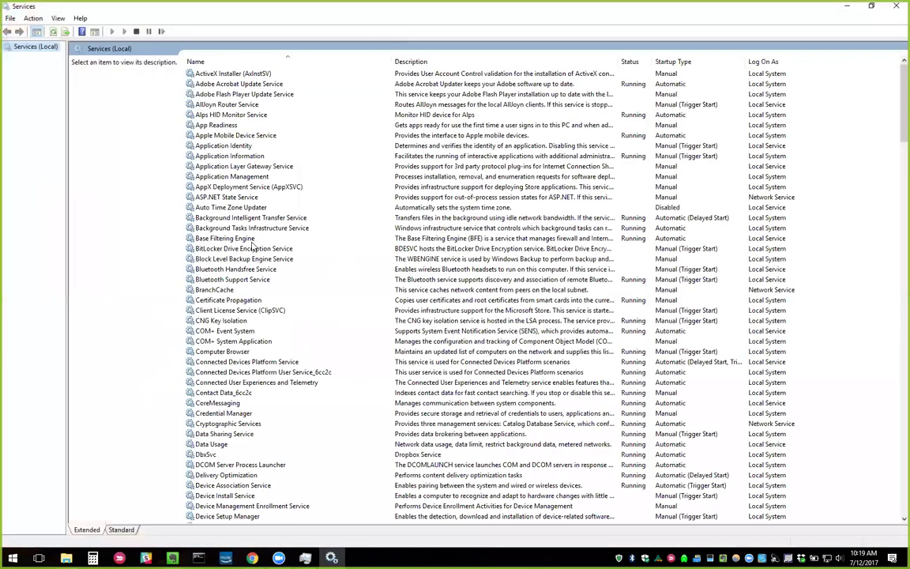
scroll(255, 241, down, 9)
scroll(255, 241, down, 18)
click(697, 248)
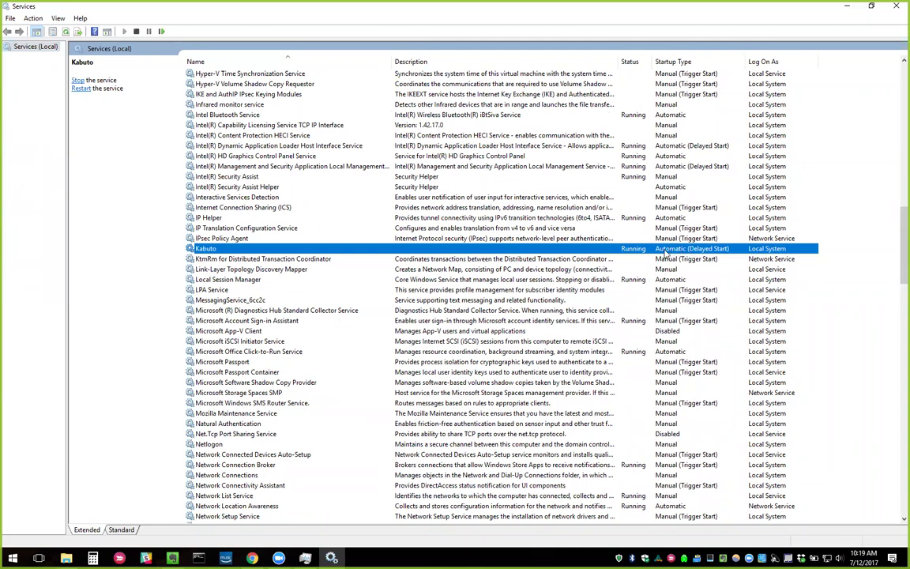
click(598, 186)
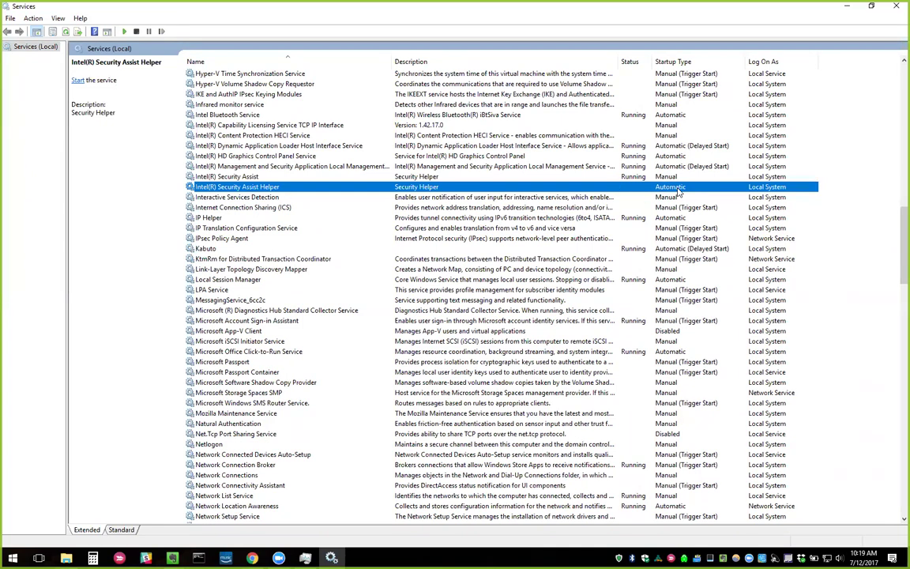
click(678, 249)
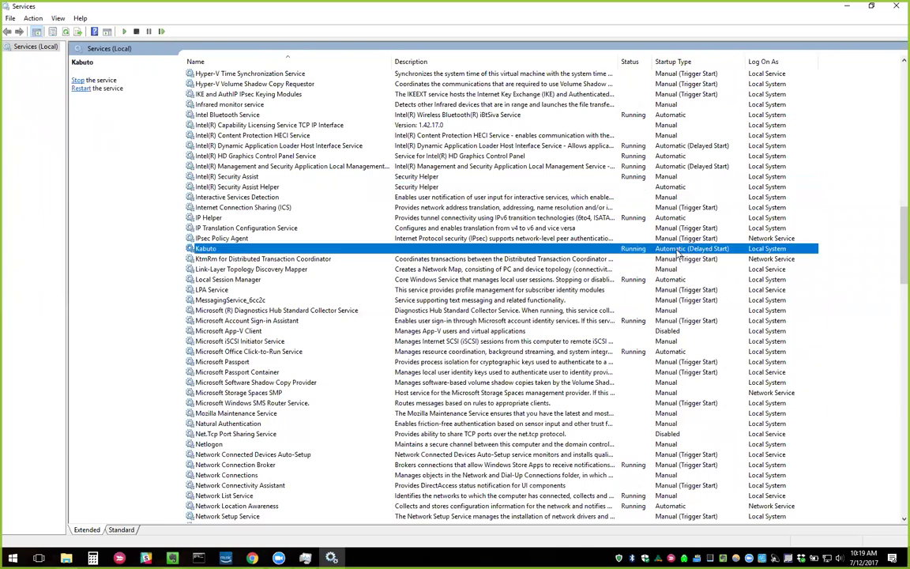
right_click(717, 251)
click(755, 435)
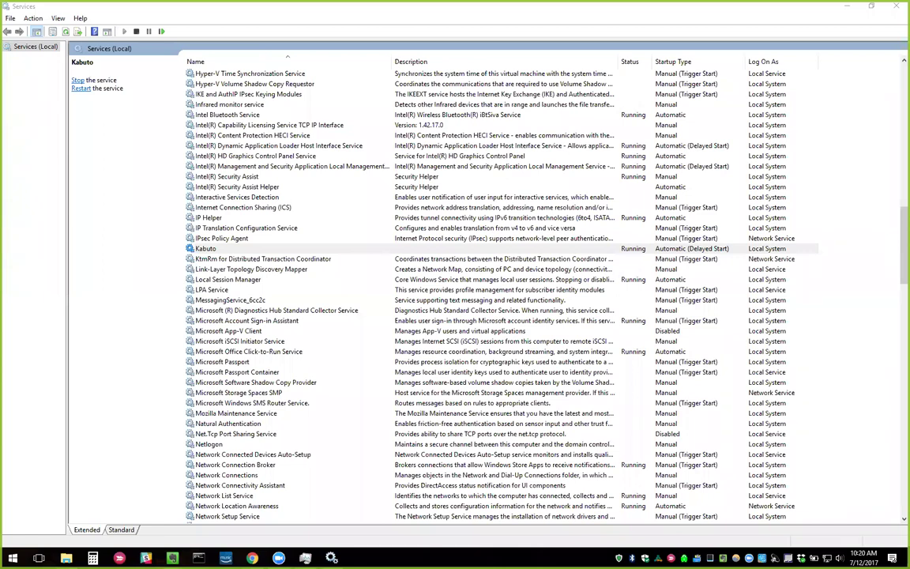
Step: Close the Services console, minimize Task Manager and bring the Kabuto portal back
click(806, 5)
key(alt+F4)
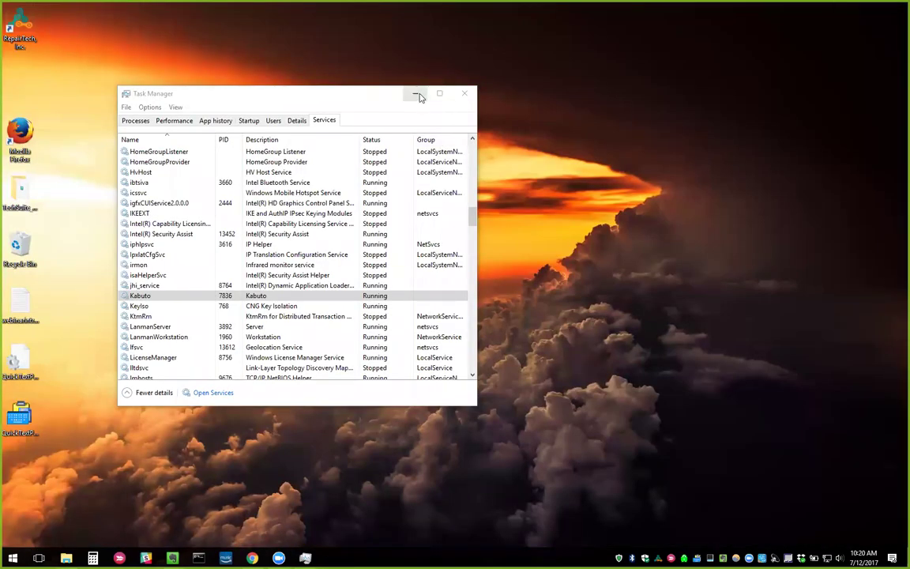
click(416, 95)
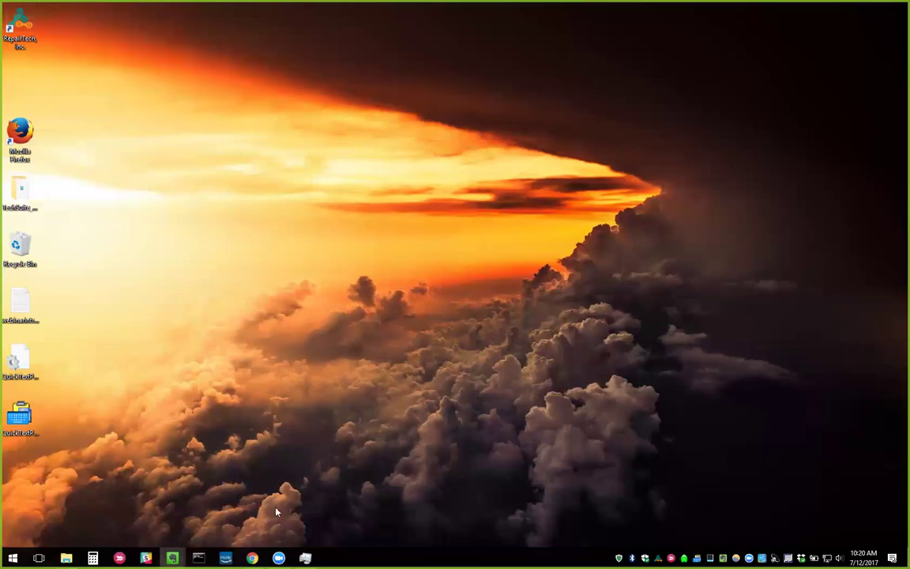
click(252, 558)
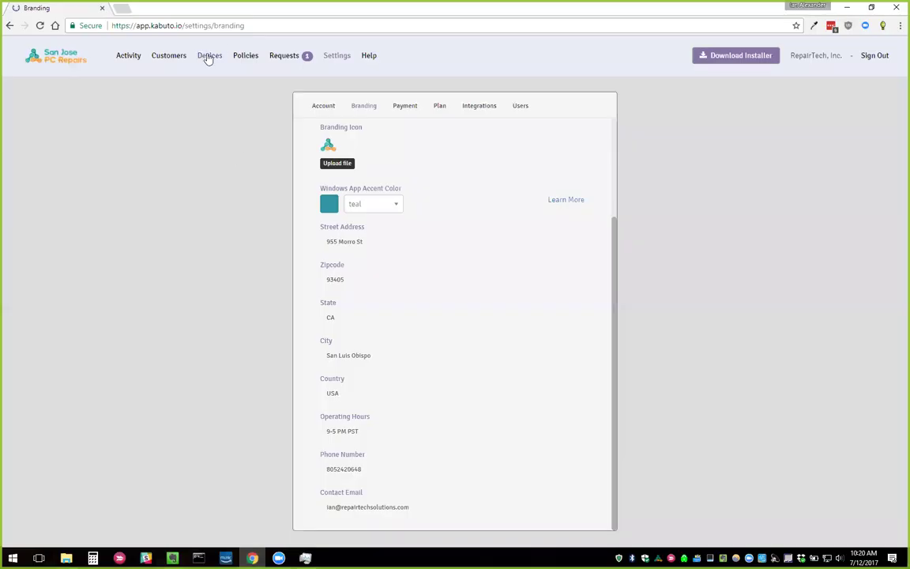
Step: Open the DELL device's Monitoring > Installed Applications list from Devices
click(207, 57)
click(277, 164)
click(229, 160)
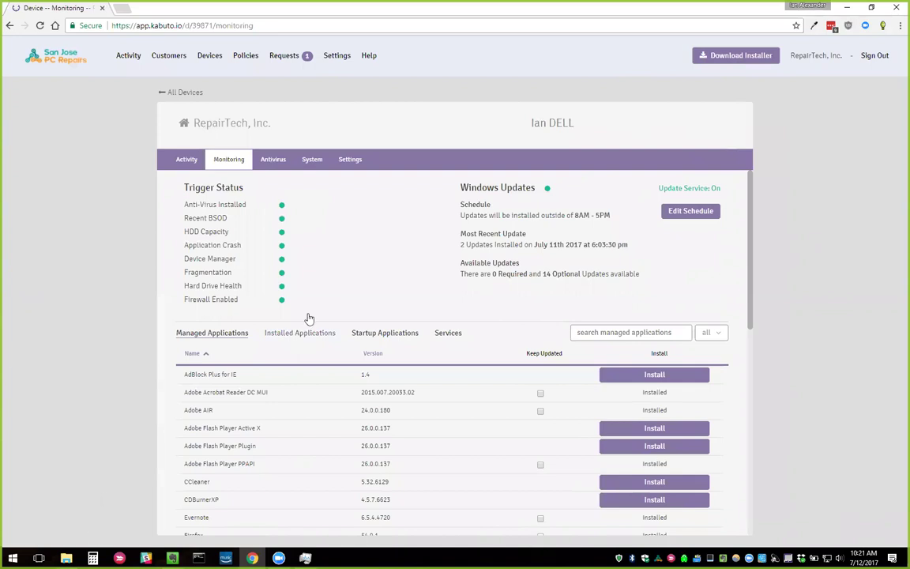
click(309, 338)
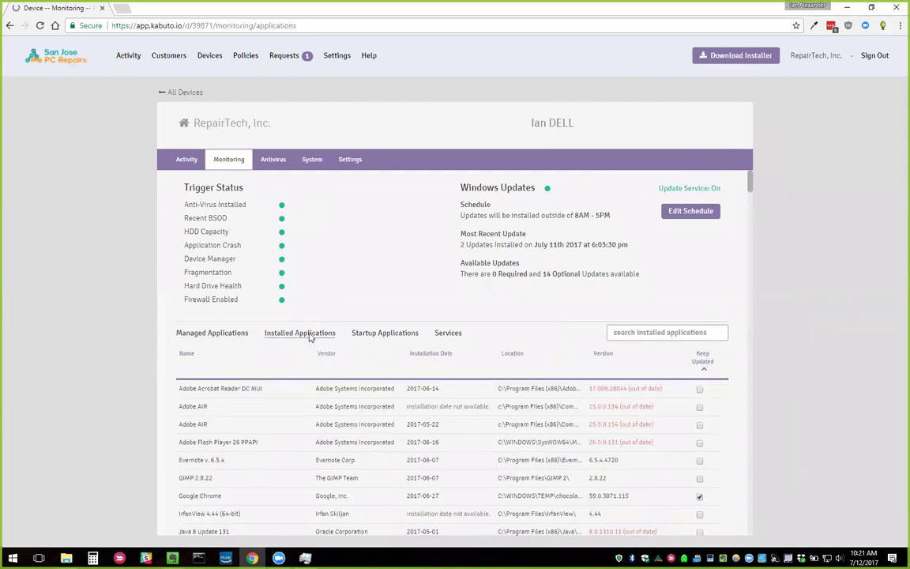
Step: Scroll through the DELL device's installed applications, then go back to the Devices list
scroll(238, 415, down, 4)
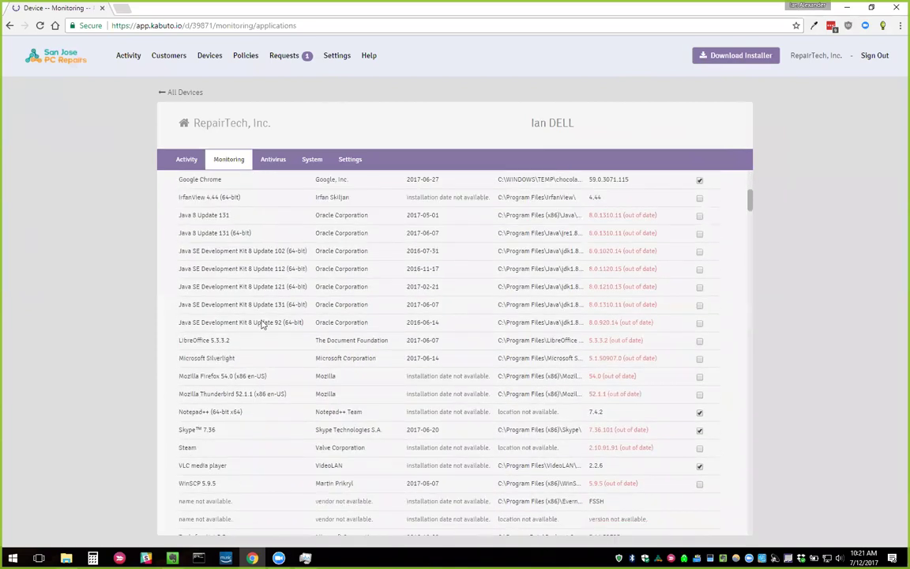
scroll(264, 320, up, 2)
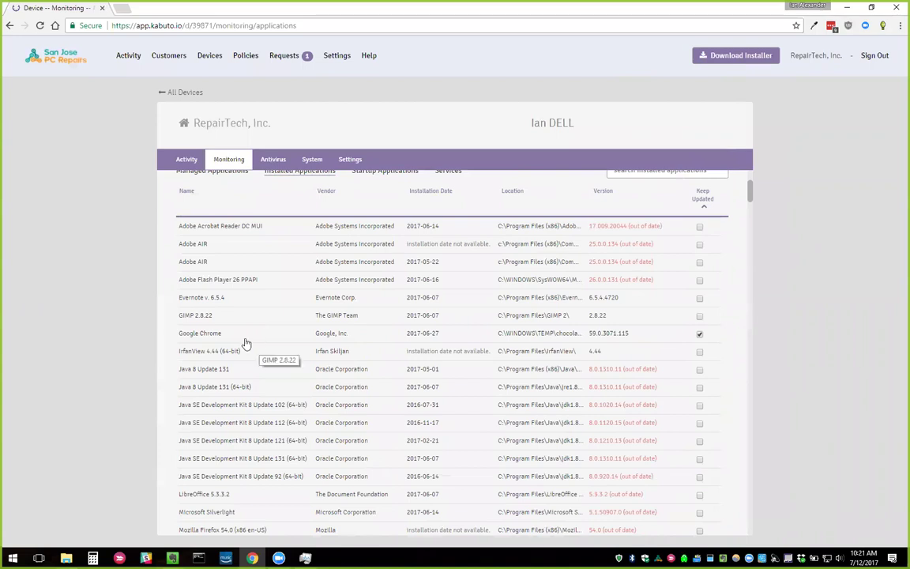
scroll(230, 367, down, 7)
scroll(245, 391, down, 5)
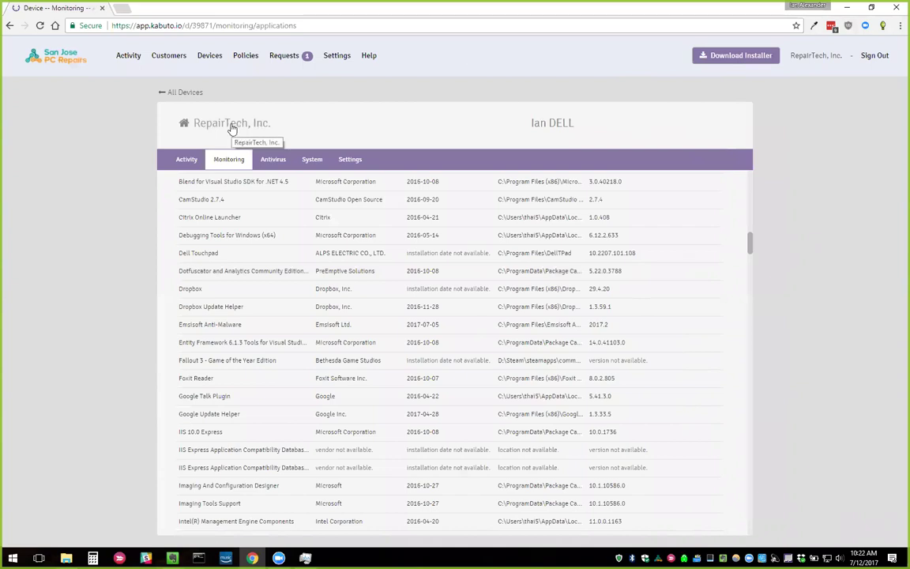
click(207, 56)
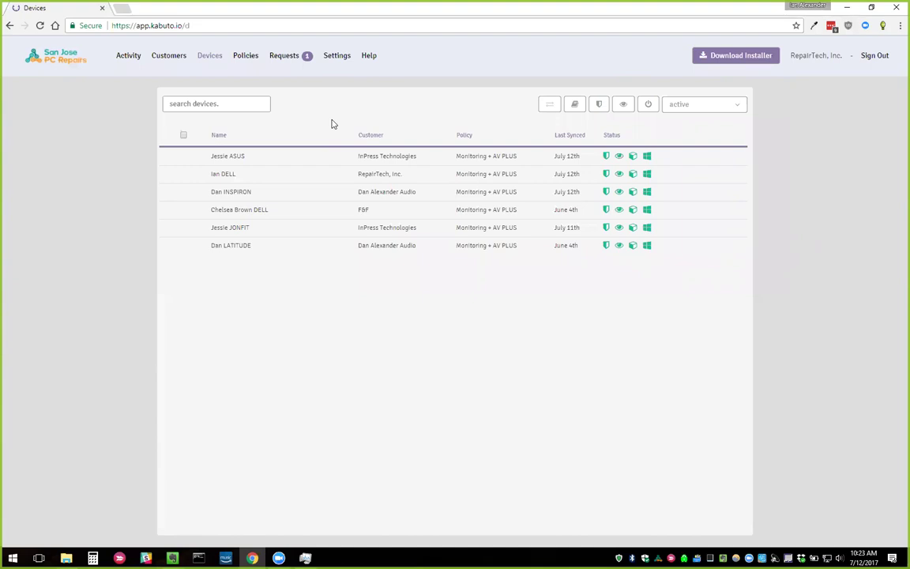
Step: Open the DELL device's overview and point out its Connectivity panel
click(316, 180)
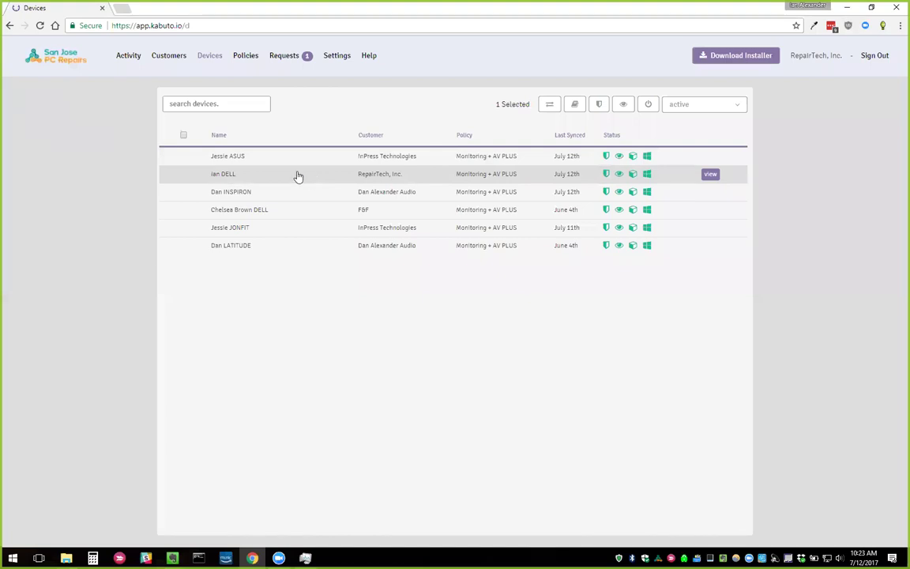
click(238, 177)
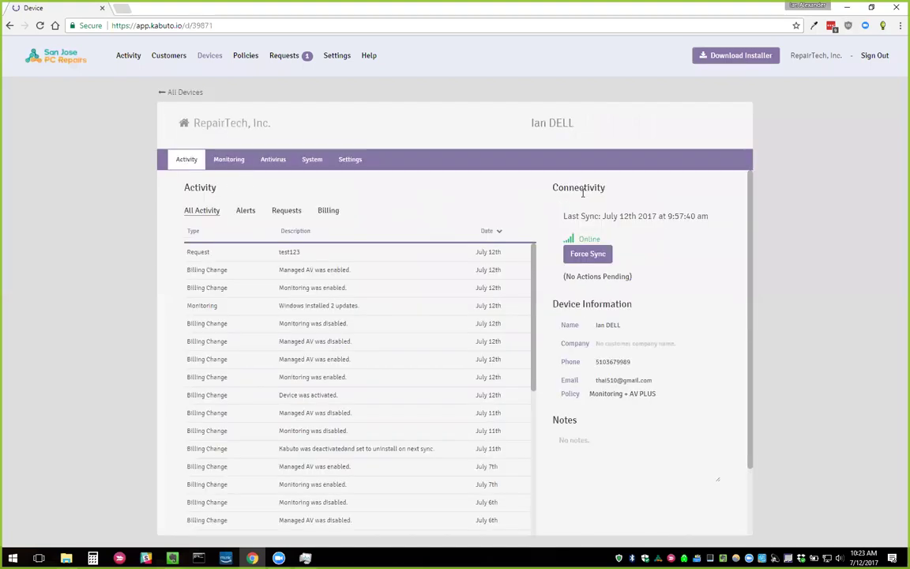
double_click(580, 188)
click(612, 198)
Step: Highlight the device's Last Sync time and Online status, then bring Task Manager forward
triple_click(551, 216)
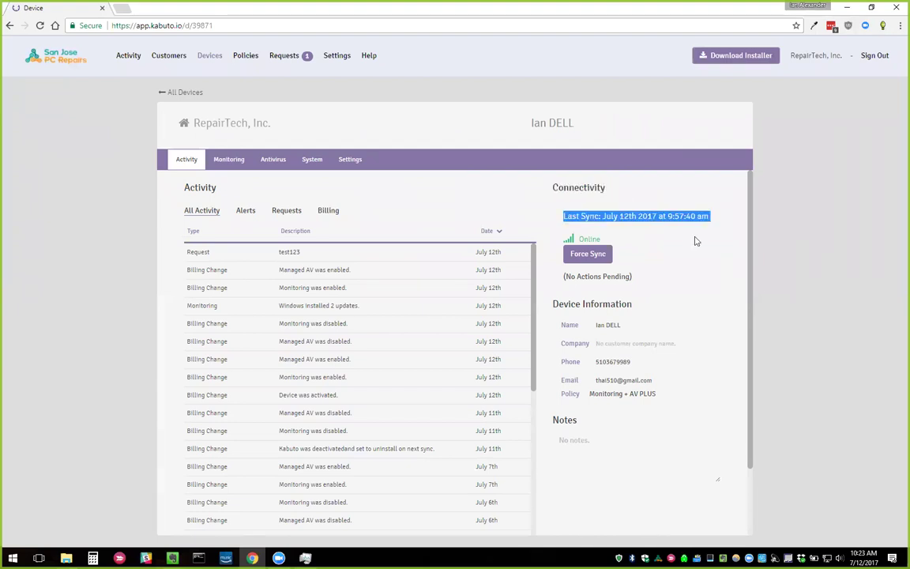
click(696, 241)
double_click(589, 239)
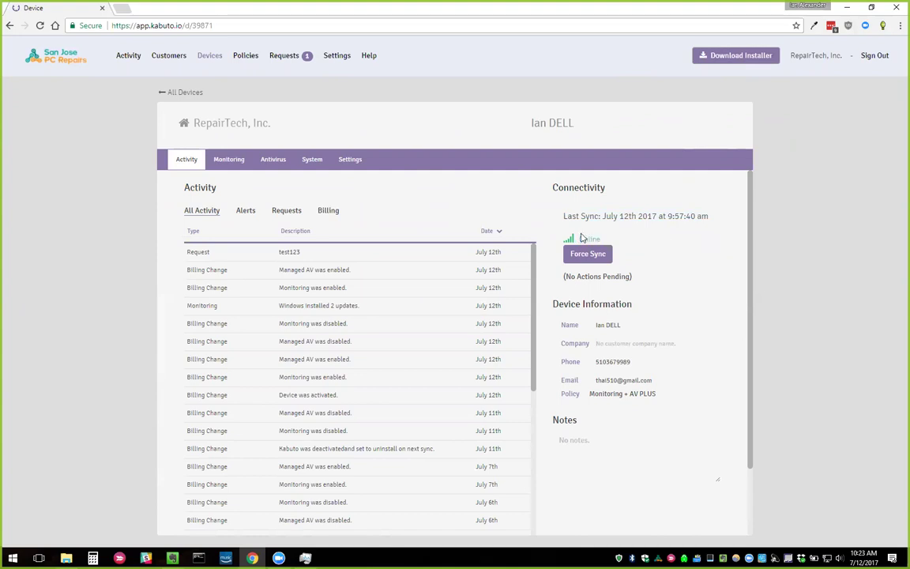
click(595, 258)
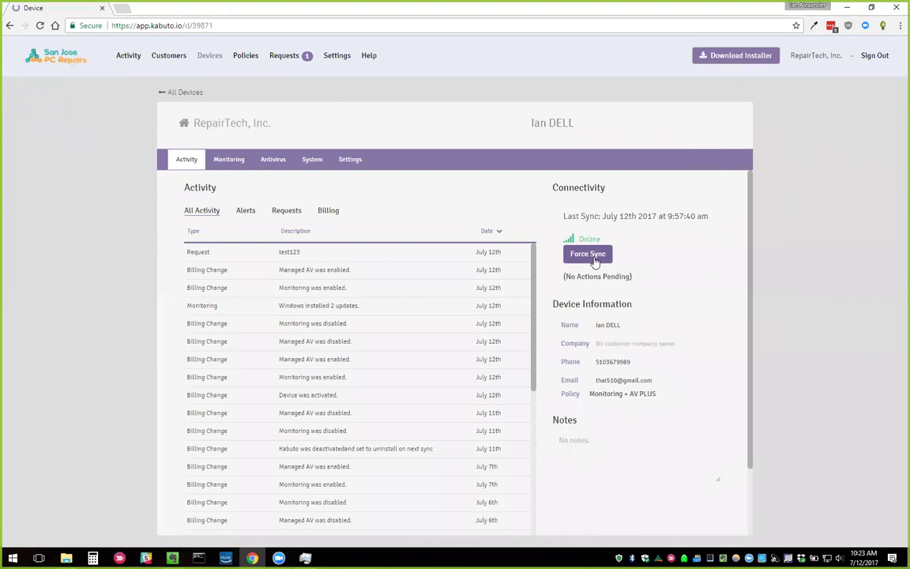
click(304, 558)
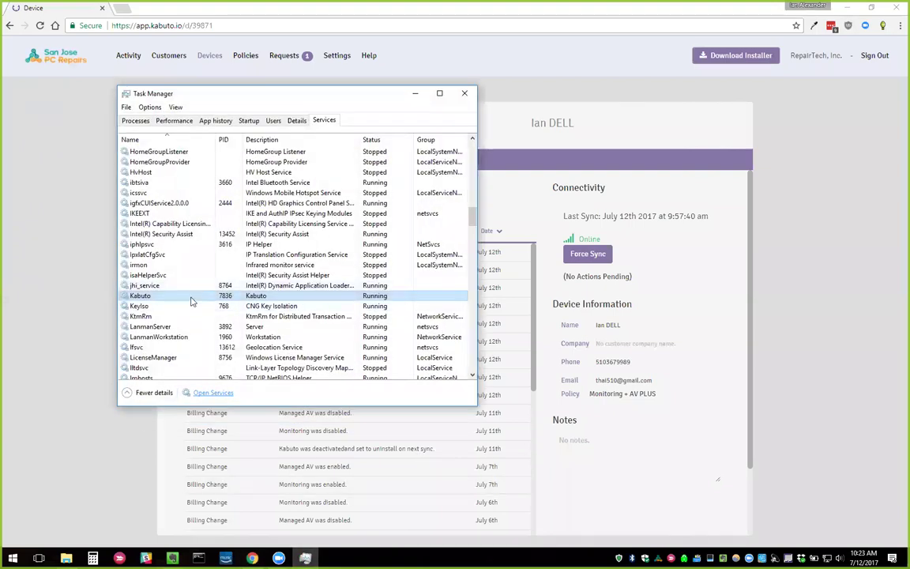
Step: Stop the Kabuto service from Task Manager's Services tab
right_click(190, 300)
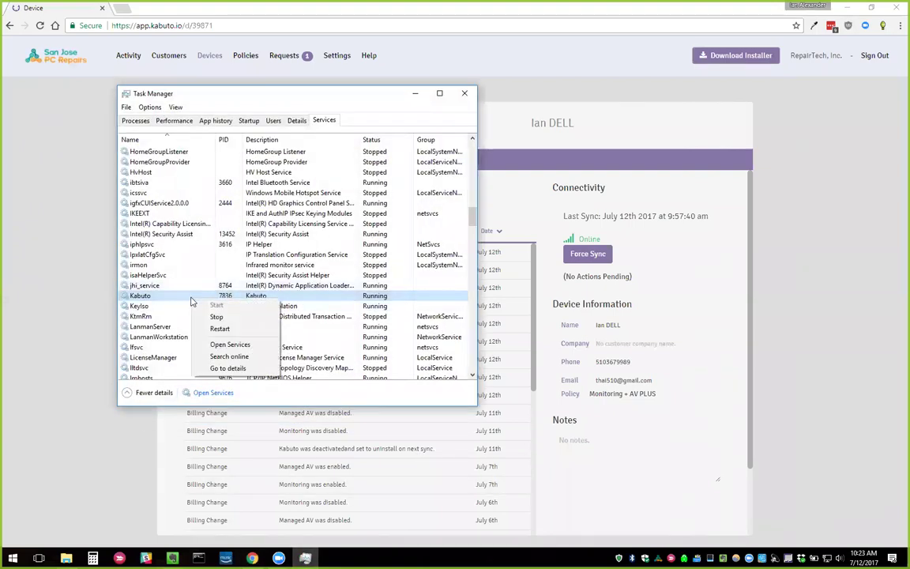
click(212, 316)
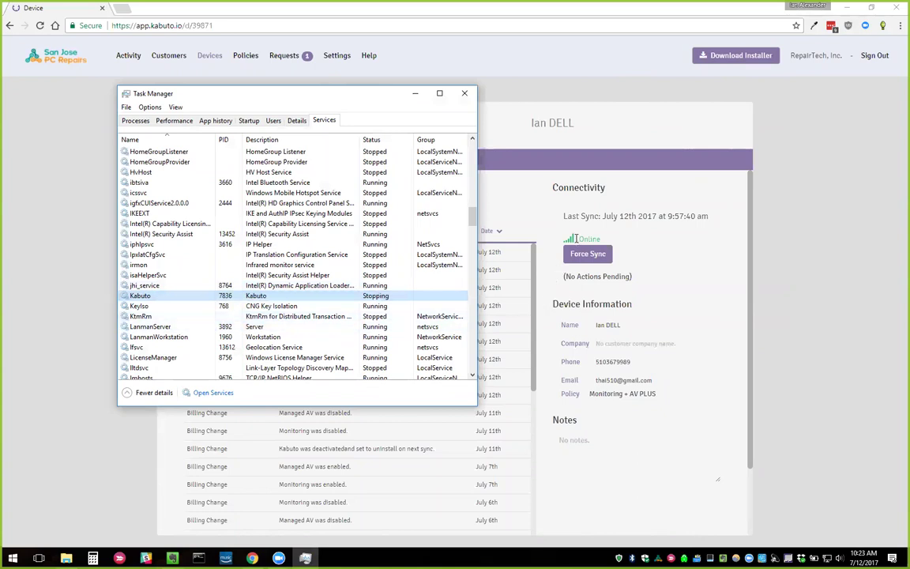
click(576, 239)
key(alt+Tab)
Step: Reload the DELL device page in the portal and check the services list again
click(594, 239)
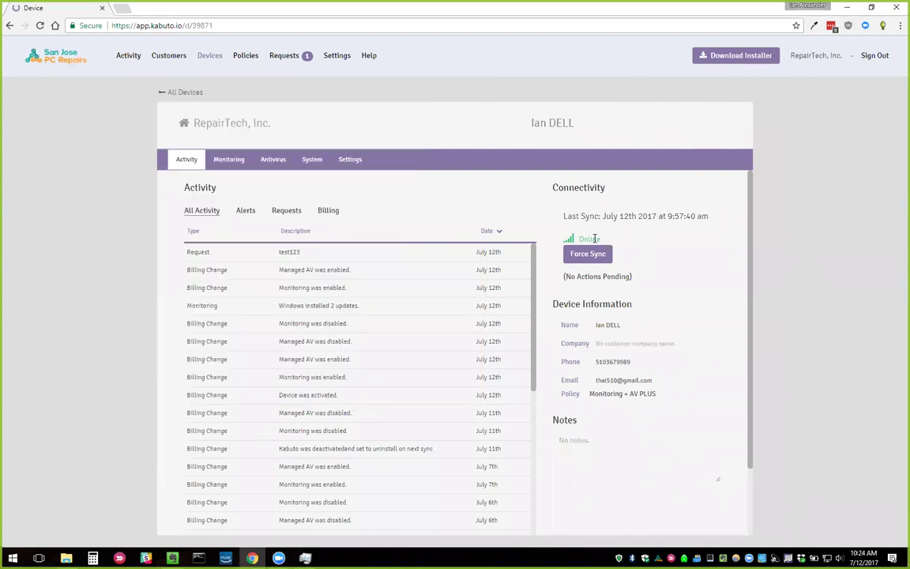
click(474, 23)
key(Return)
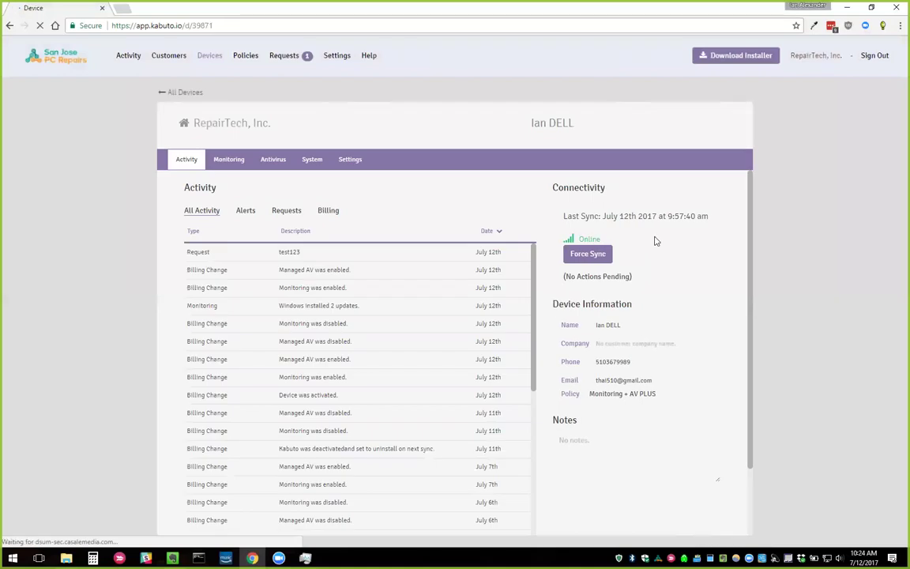
key(alt+Tab)
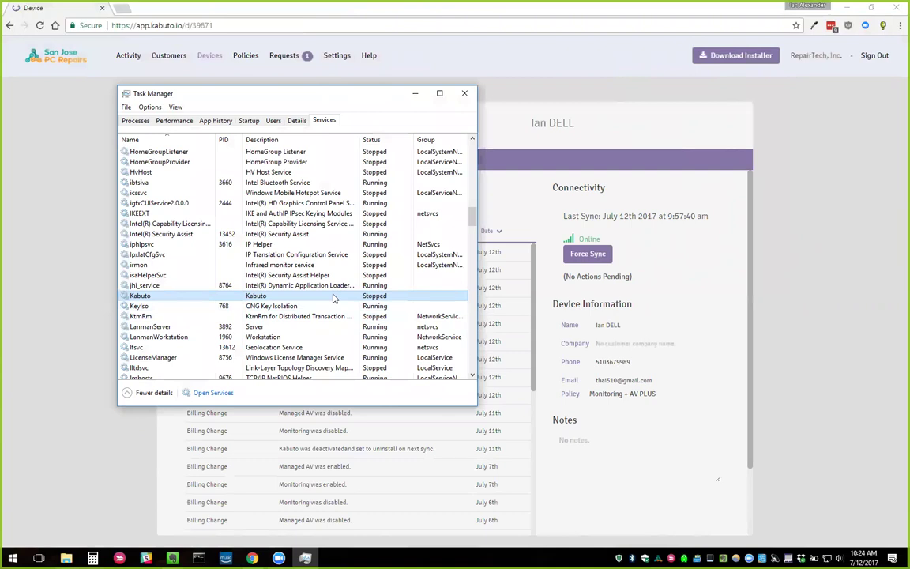
Step: Cycle through the device's Monitoring, Antivirus and System tabs, ending on Activity
click(588, 190)
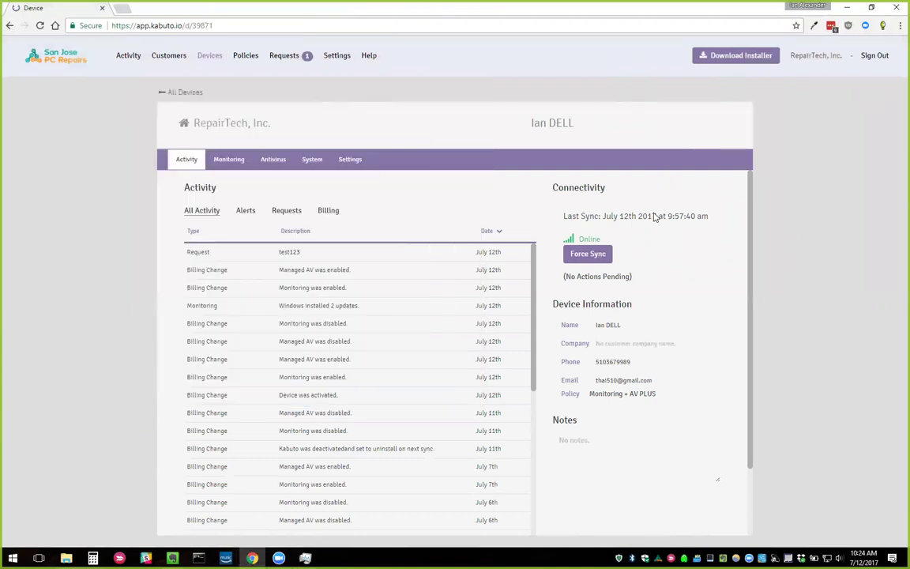
click(243, 160)
click(273, 159)
click(309, 162)
click(188, 160)
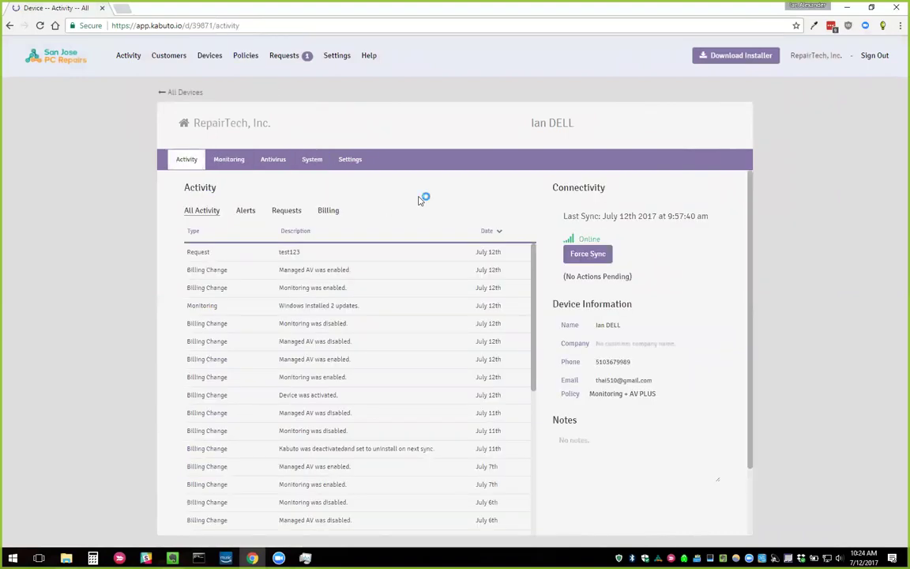
Step: Review the device's Reboot and alert settings, then return to Activity showing Offline
click(351, 160)
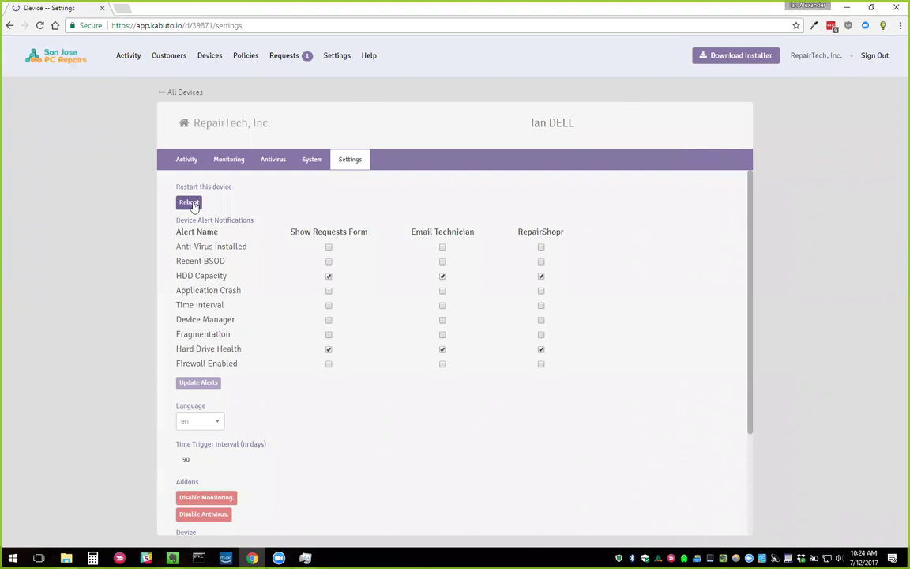
click(177, 156)
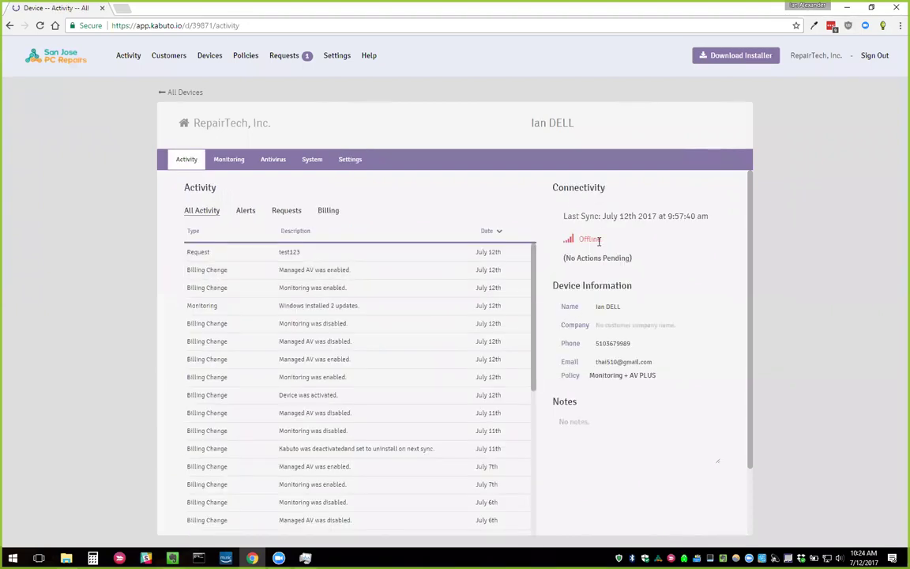
Step: Note the No Actions Pending status, then start the Kabuto service in Task Manager
drag(563, 258, 633, 259)
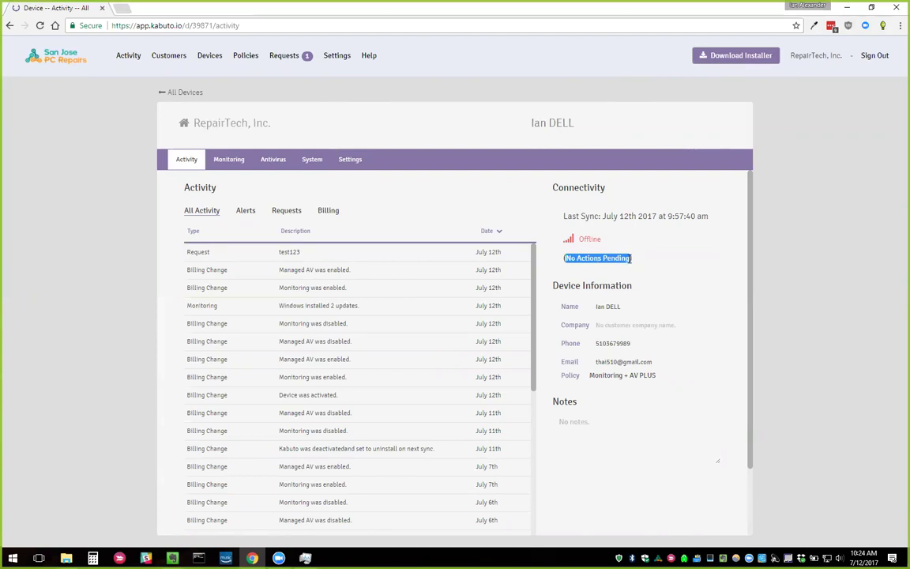
click(630, 258)
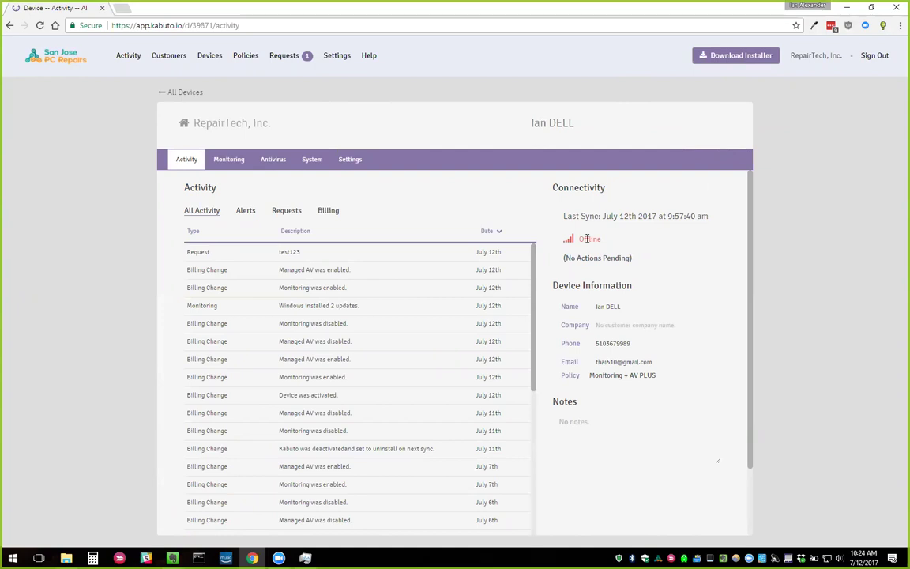
key(alt+Tab)
right_click(187, 295)
click(214, 303)
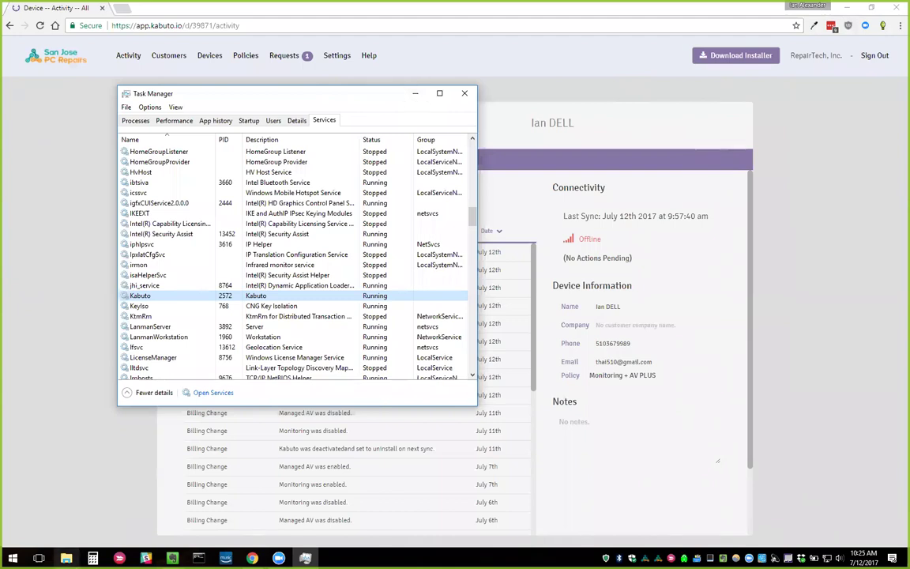
Step: Navigate File Explorer to the C:\ProgramData\Kabuto\logs folder
click(66, 559)
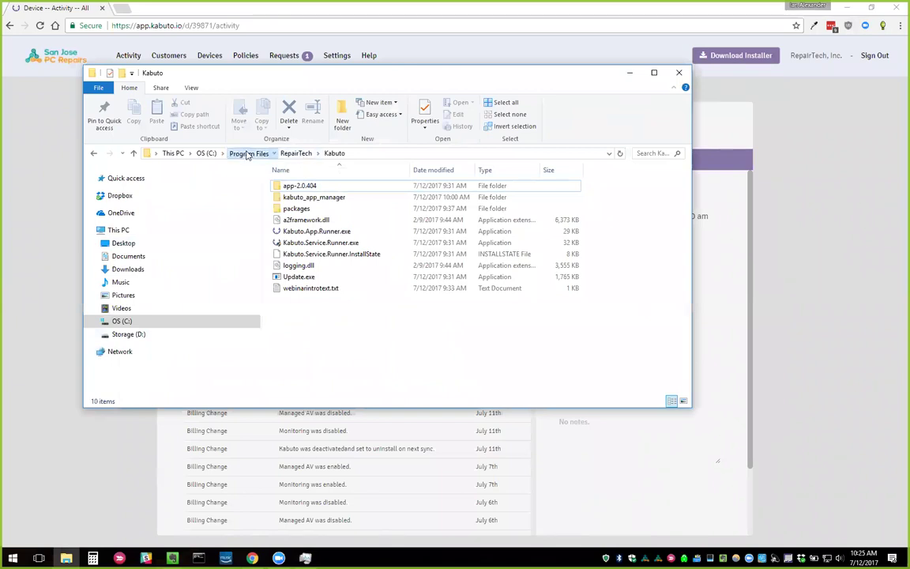
click(247, 153)
click(206, 152)
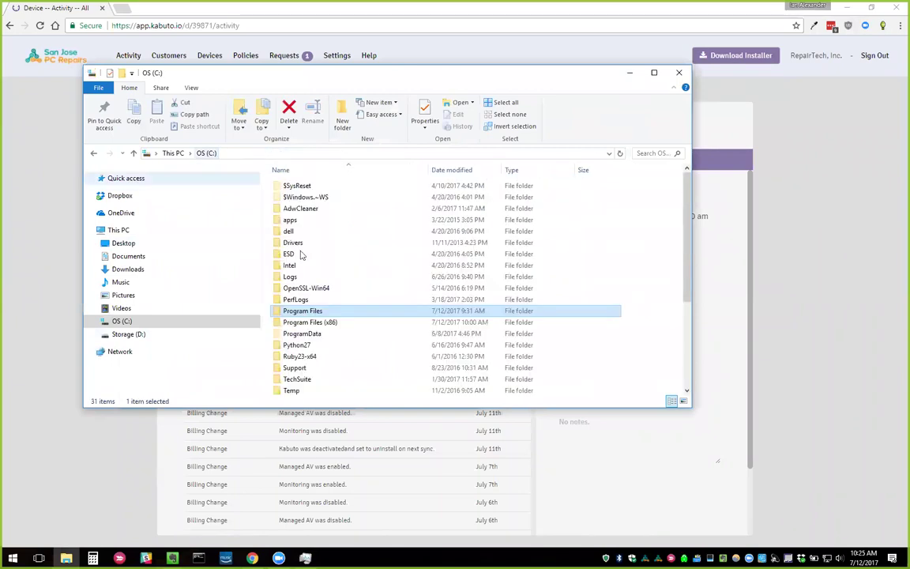
double_click(305, 333)
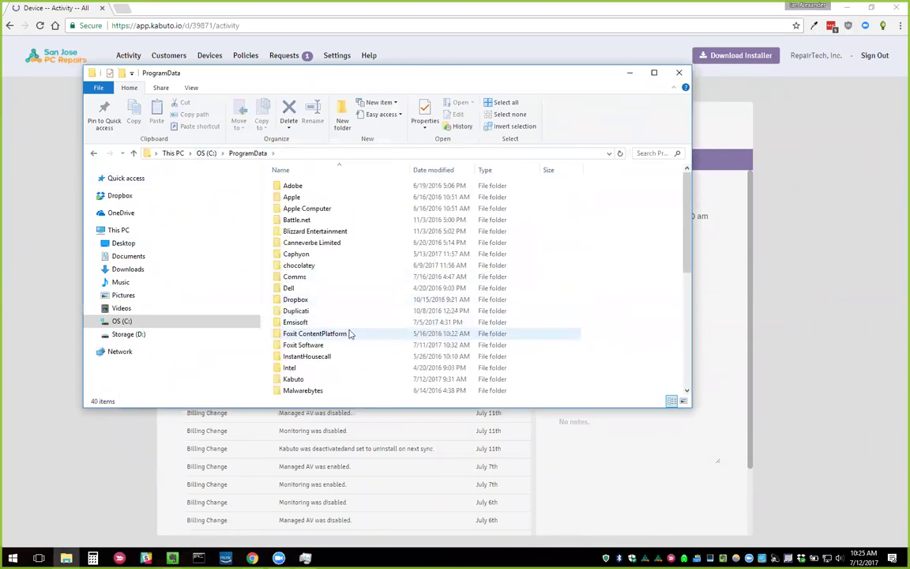
scroll(349, 333, down, 3)
click(340, 287)
double_click(312, 287)
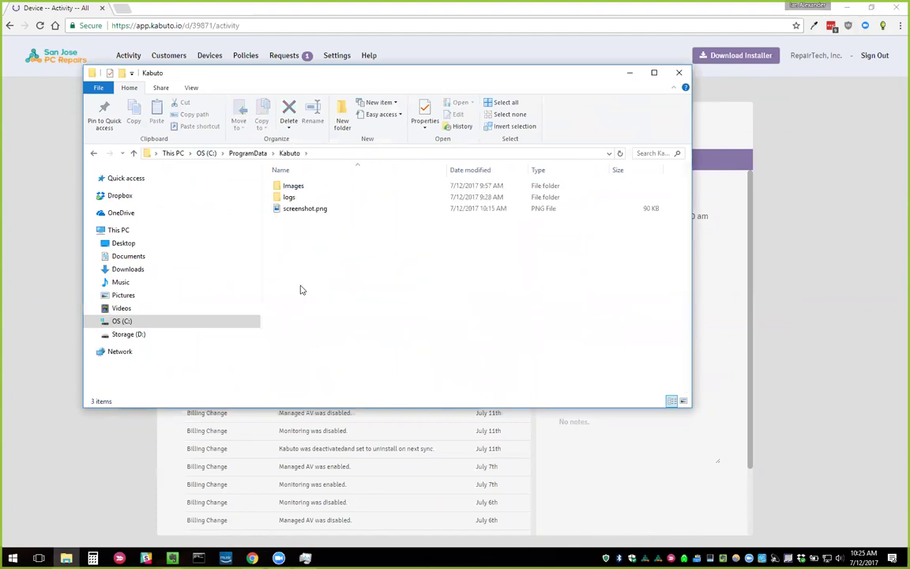
double_click(348, 195)
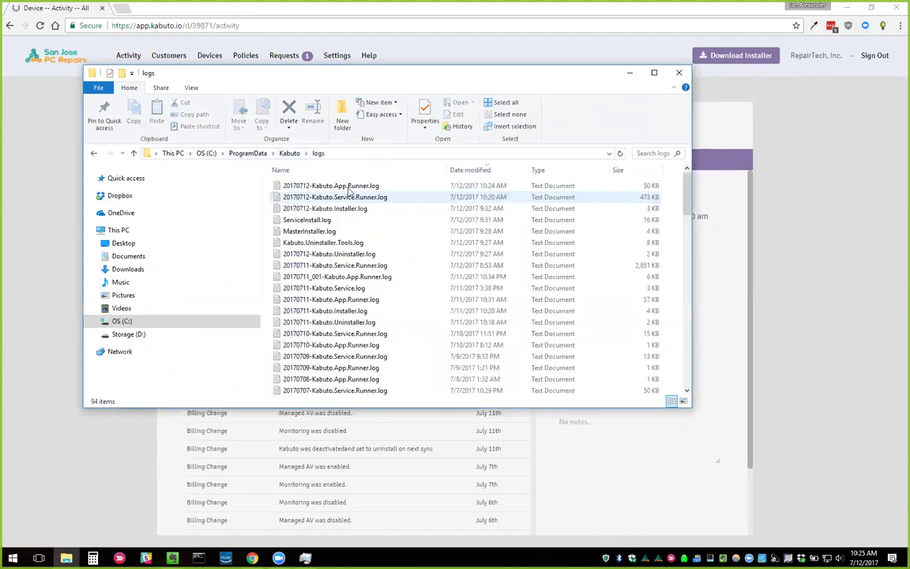
Step: Sort logs newest first and open 20170712-Kabuto.Service.Runner.log in Notepad++
click(476, 171)
click(477, 171)
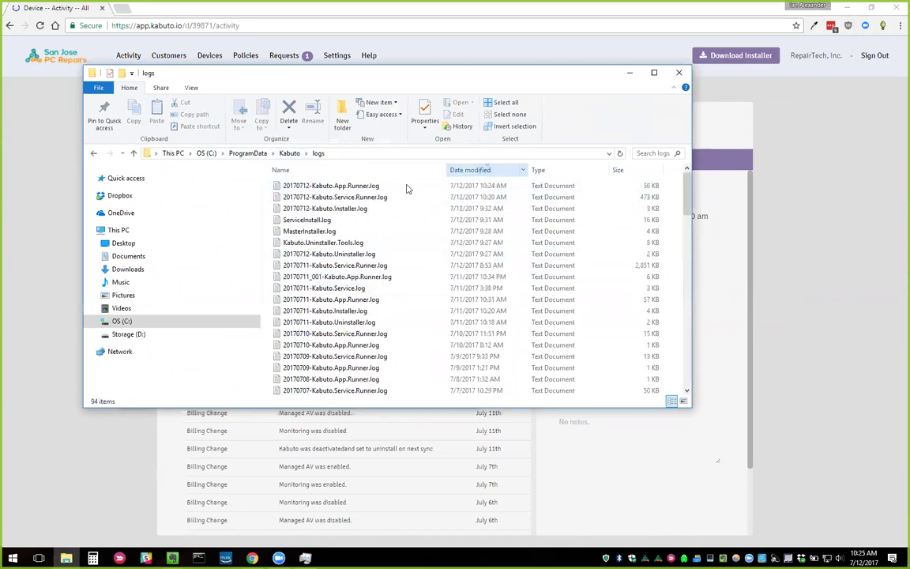
click(336, 198)
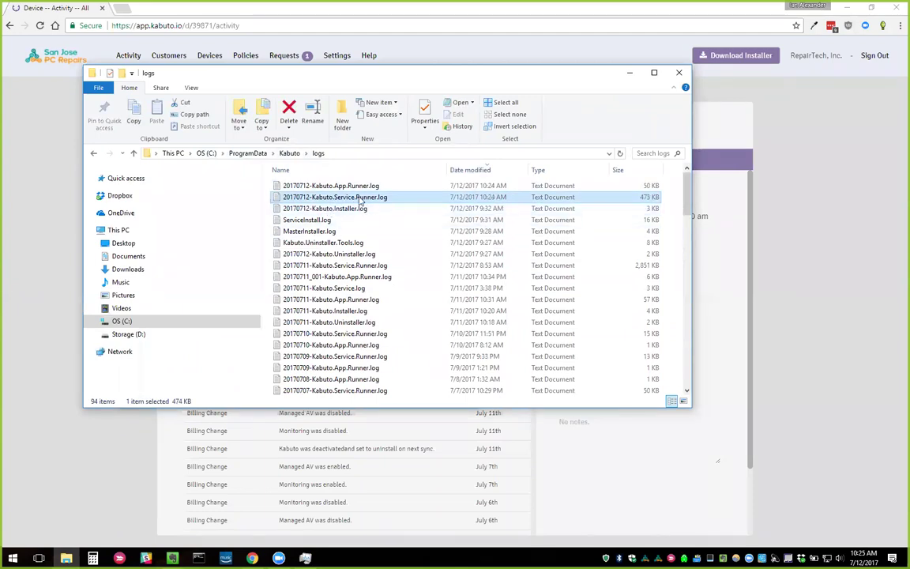
right_click(362, 199)
click(407, 252)
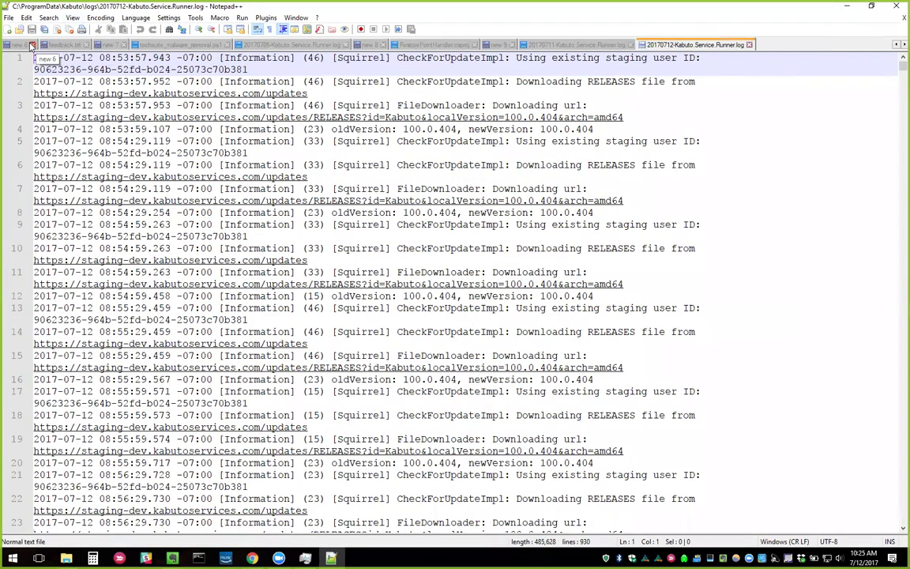
Step: Discard the unsaved new 6 document and turn on live Monitoring (tail -f) for the service log
click(32, 44)
click(461, 316)
click(635, 45)
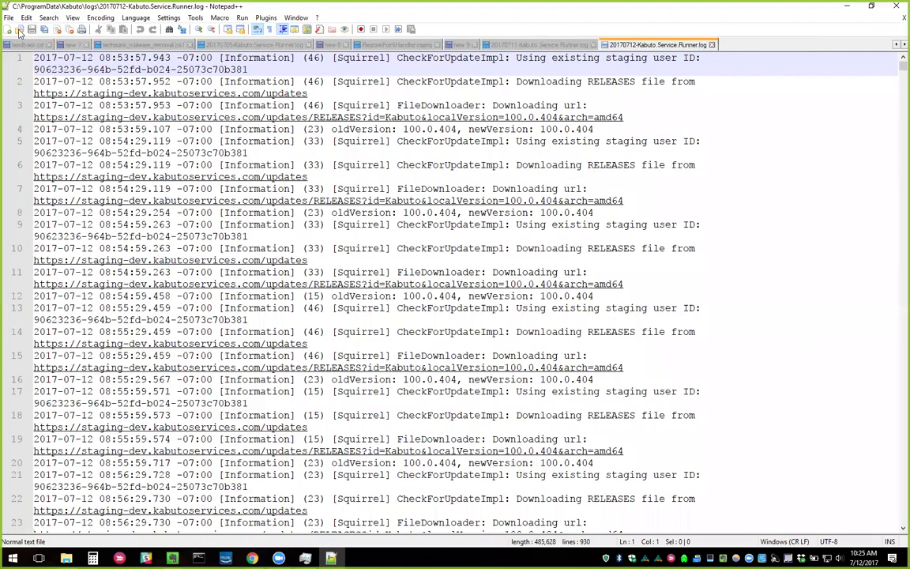
click(73, 19)
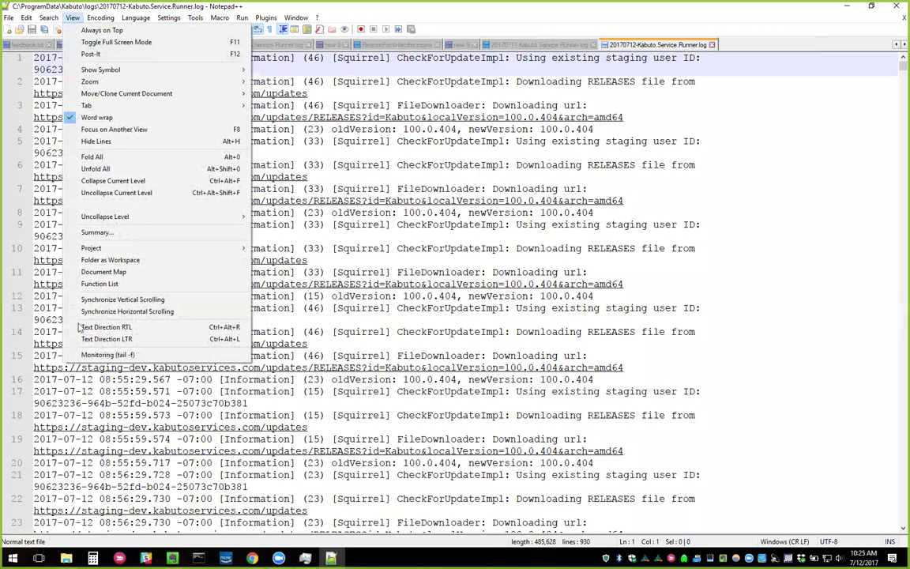
click(103, 236)
Step: Jump to the newest log lines and mark the final action queue entry confirming the 10:24:57 restart
click(751, 272)
scroll(877, 135, down, 20)
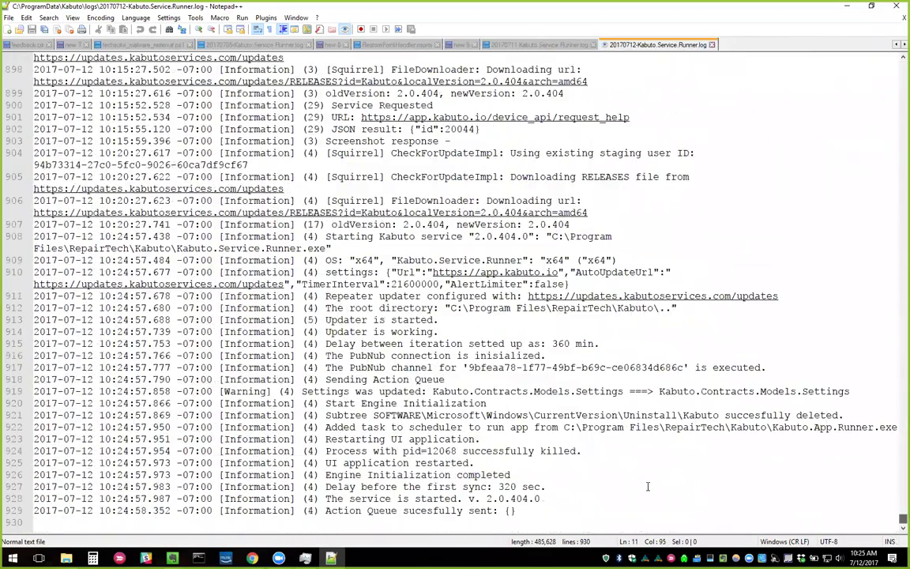
click(616, 487)
key(alt+Tab)
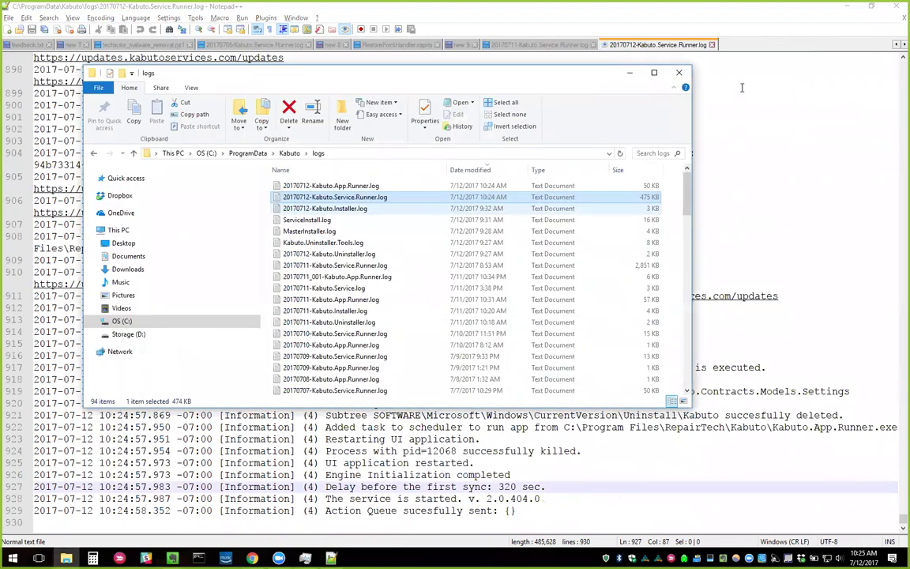
click(751, 14)
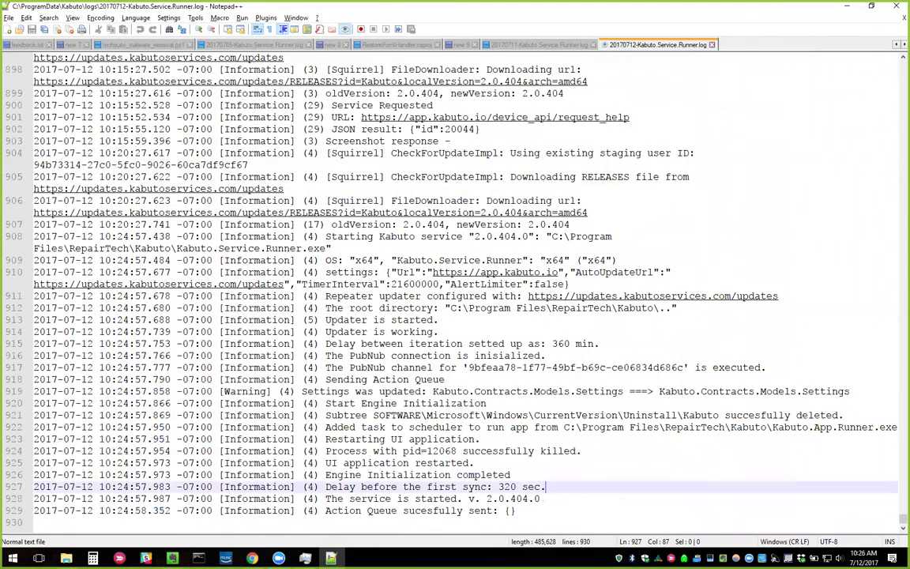
mouse_move(67, 558)
click(552, 510)
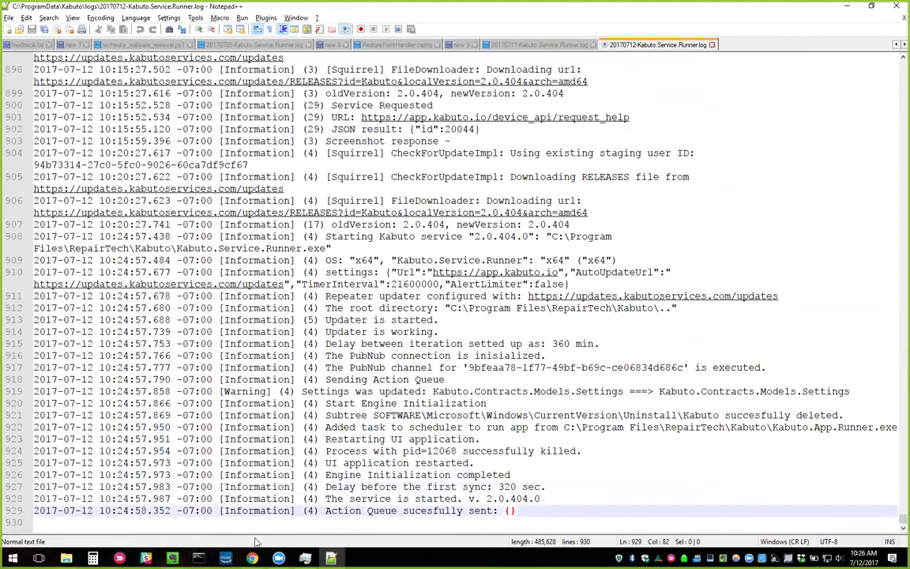
key(alt+Tab)
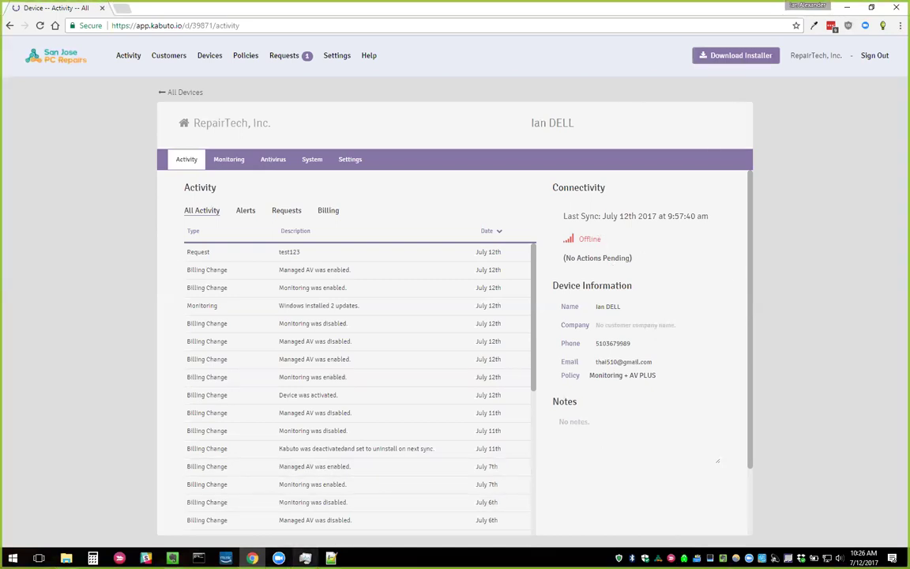
Step: Move Task Manager aside while the DELL device page switches back to Online
click(305, 558)
click(415, 94)
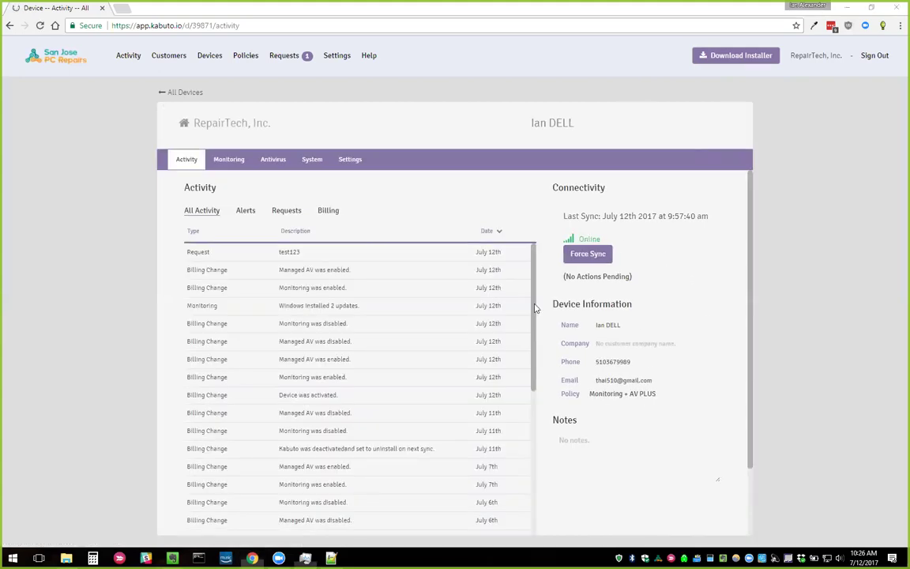
click(305, 558)
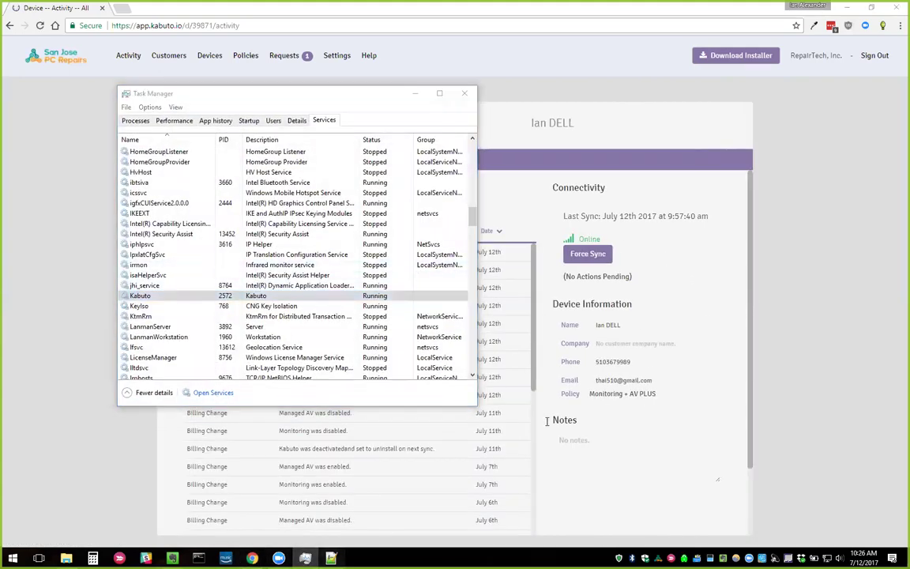
Step: Highlight the 'Delay before the first sync: 320 sec.' entry in the service log
key(alt+Tab)
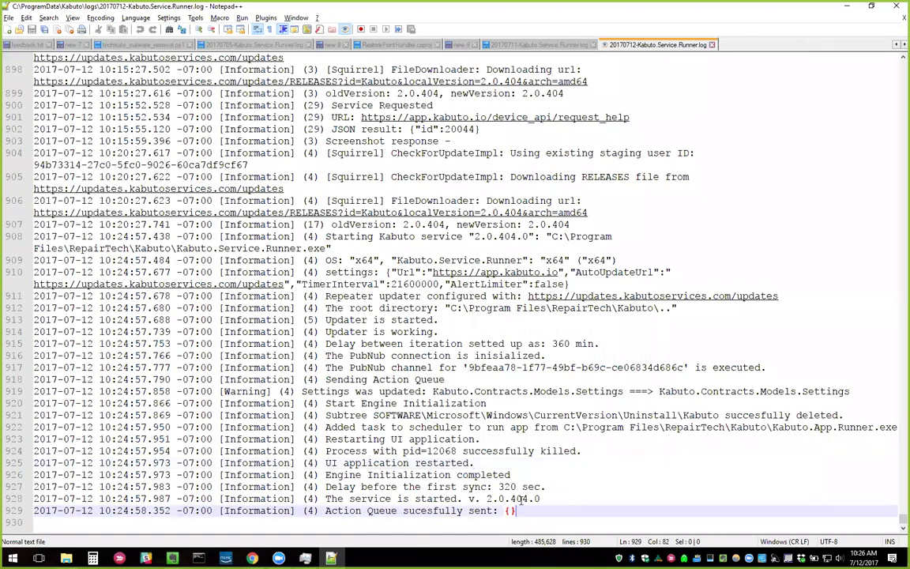
drag(546, 487, 501, 486)
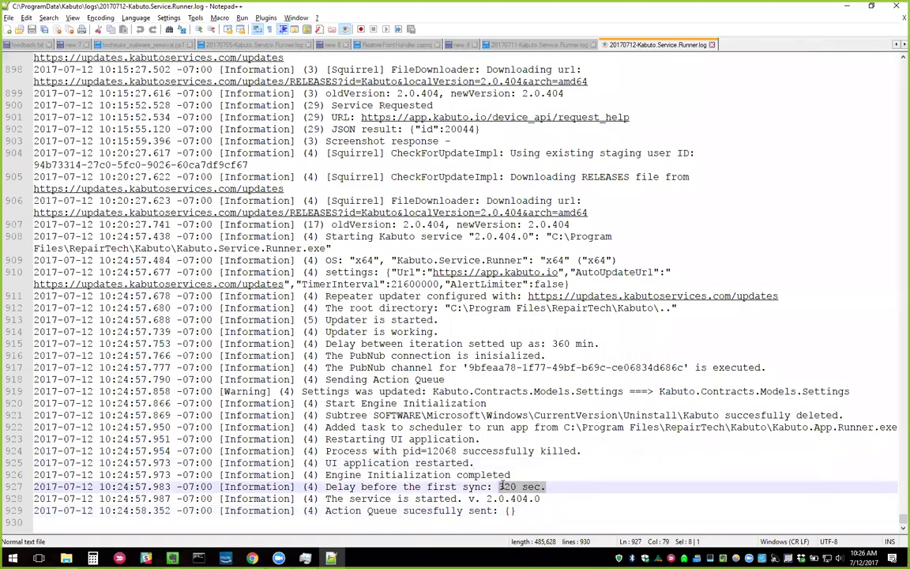
click(598, 487)
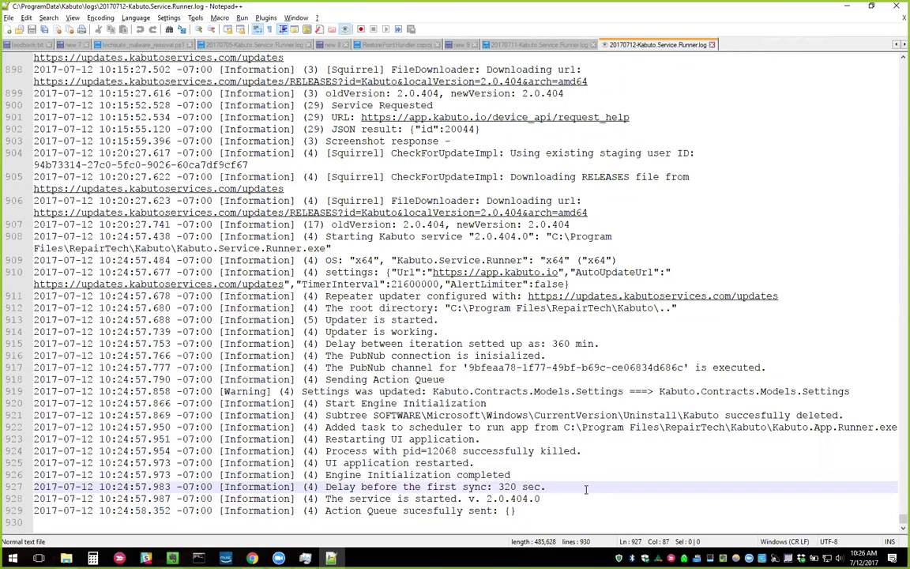
Step: Force Sync the DELL device in the portal, then return to the service log
key(alt+Tab)
key(alt+Tab)
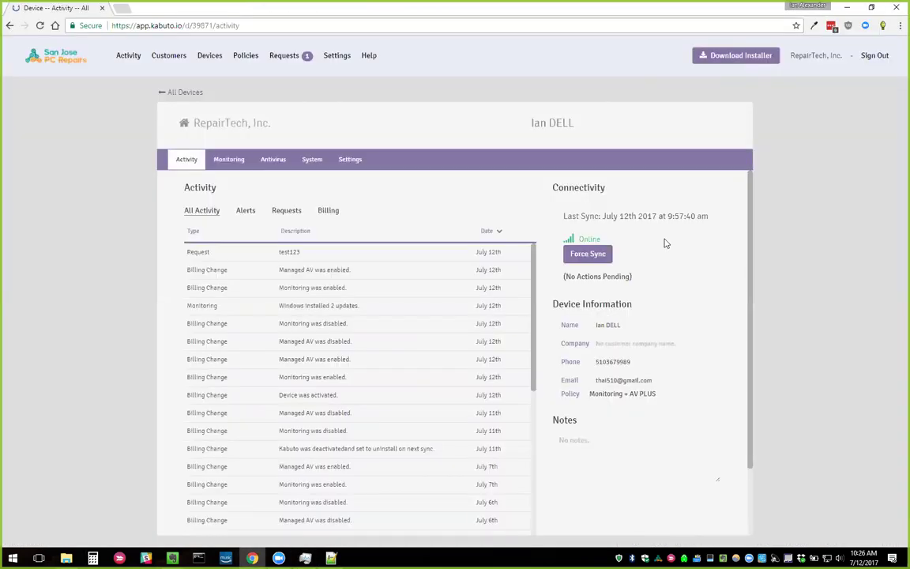
click(588, 253)
key(ctrl+shift+Escape)
click(414, 94)
key(alt+Tab)
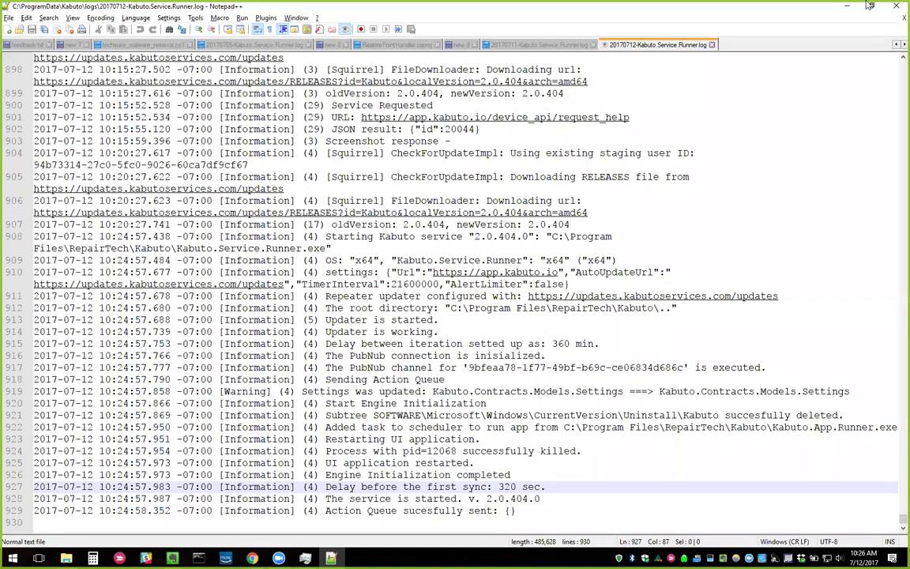
key(alt+Tab)
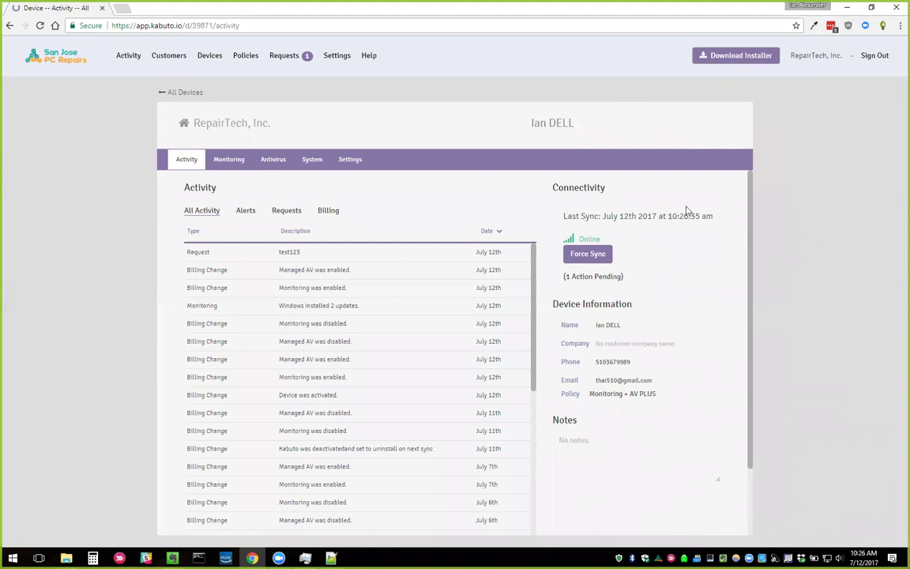
drag(603, 217, 727, 217)
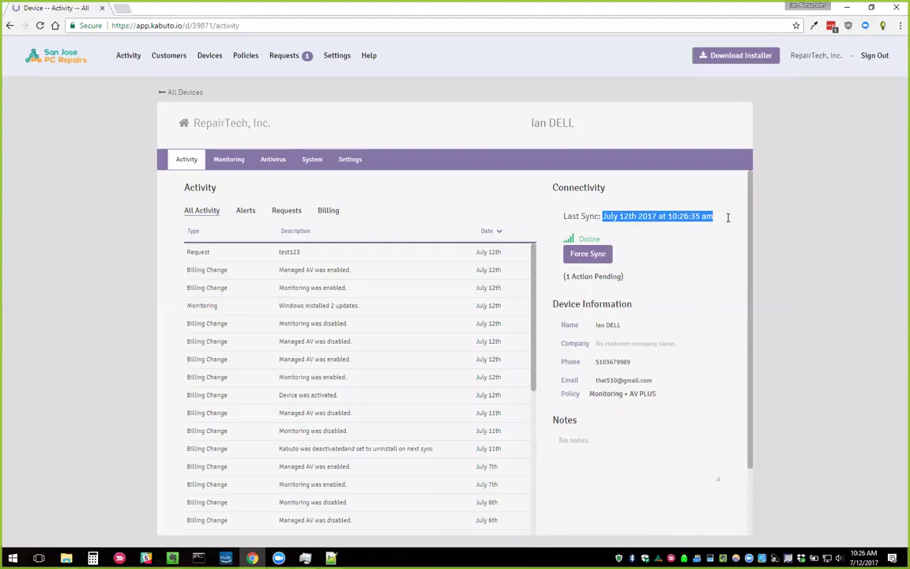
click(683, 217)
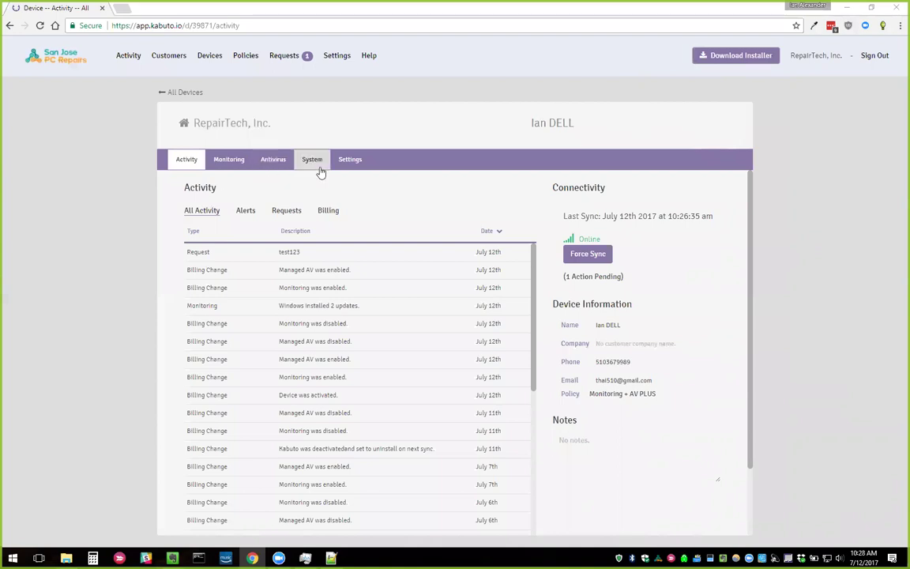
click(359, 160)
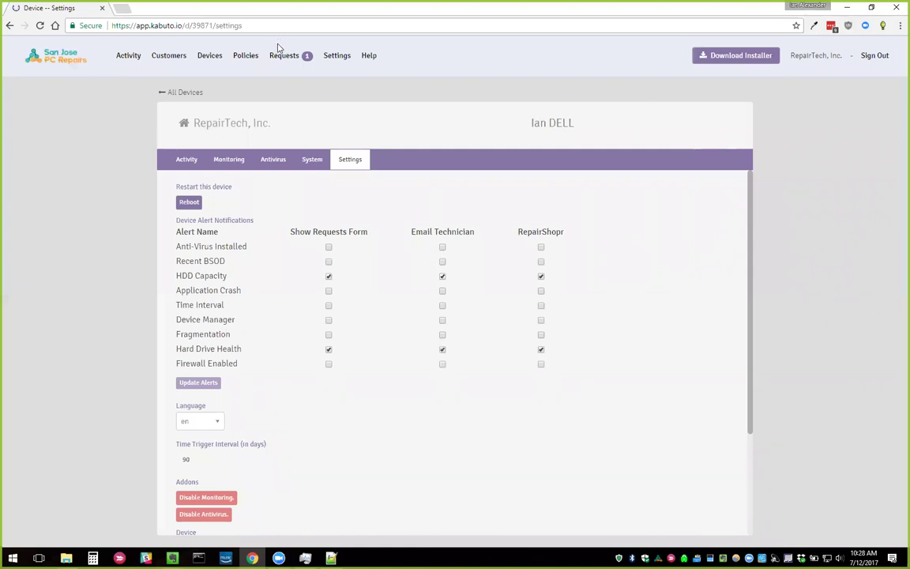
Step: Go to the Policies list from the top navigation
click(245, 56)
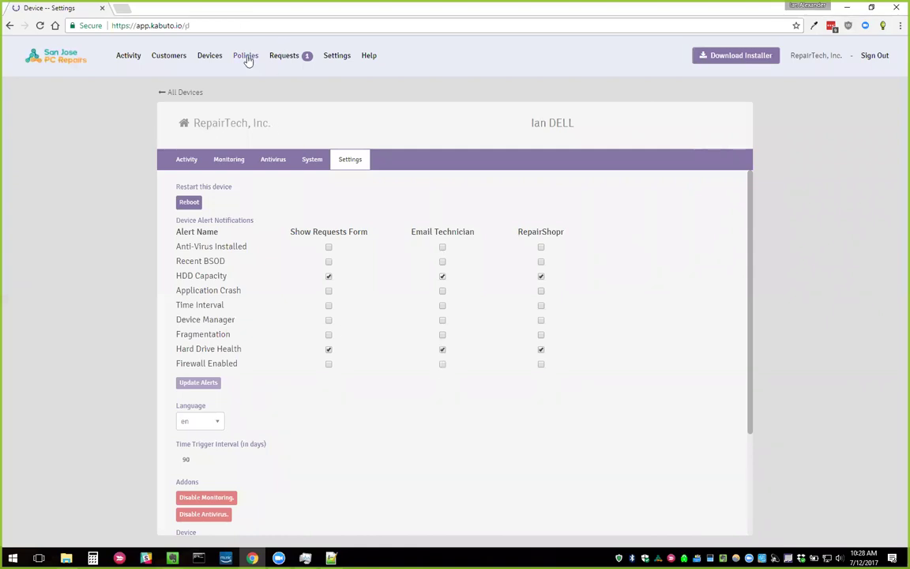
Step: View the Monitoring + AV PLUS policy's Monitoring settings, then browse the Devices and Customers lists
mouse_move(275, 180)
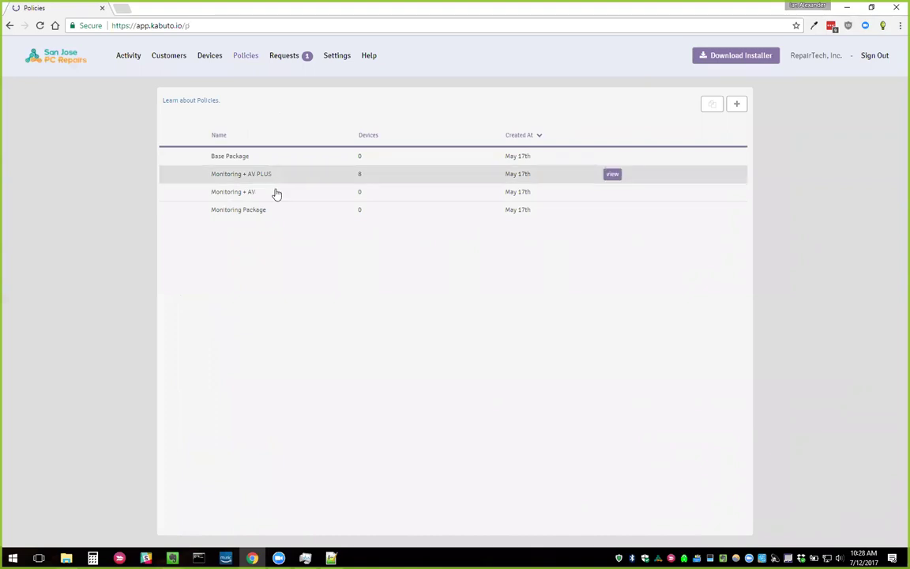
click(277, 179)
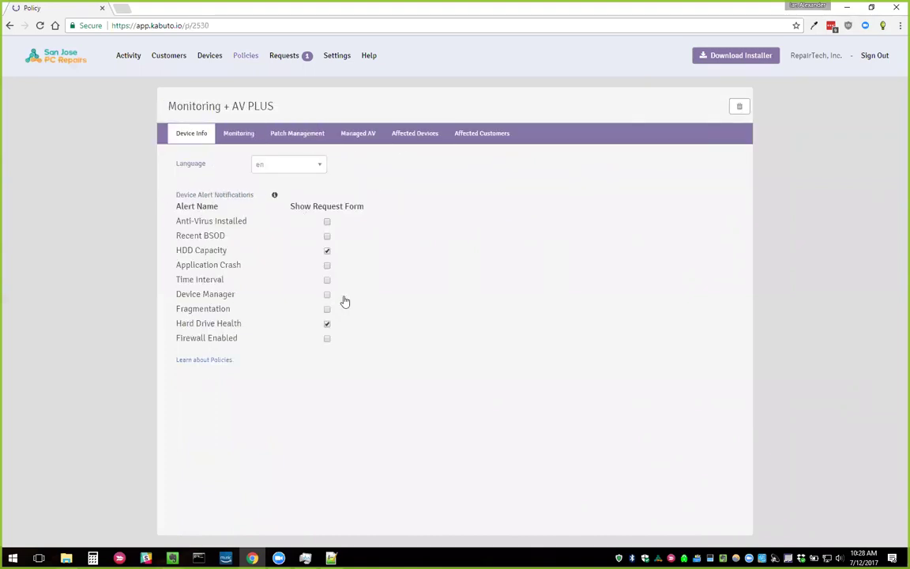
click(243, 141)
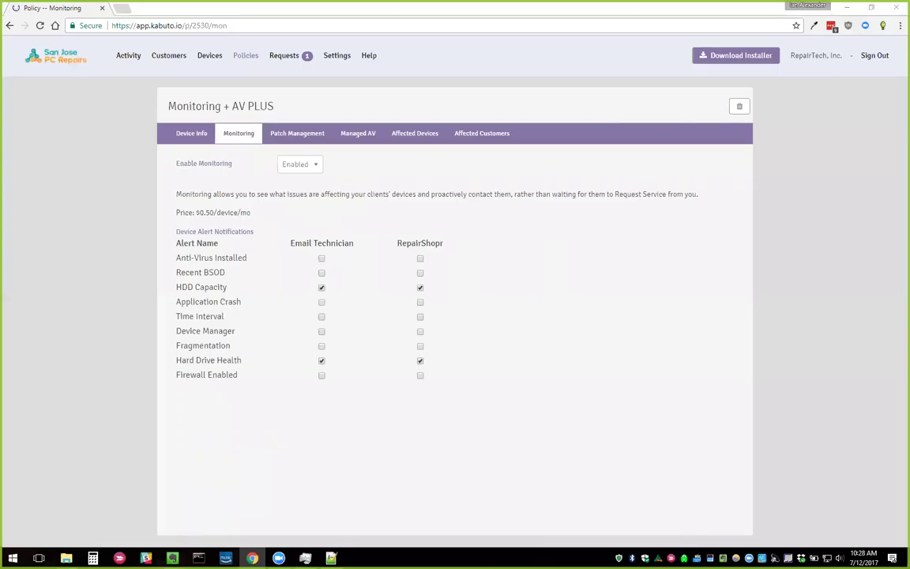
click(209, 55)
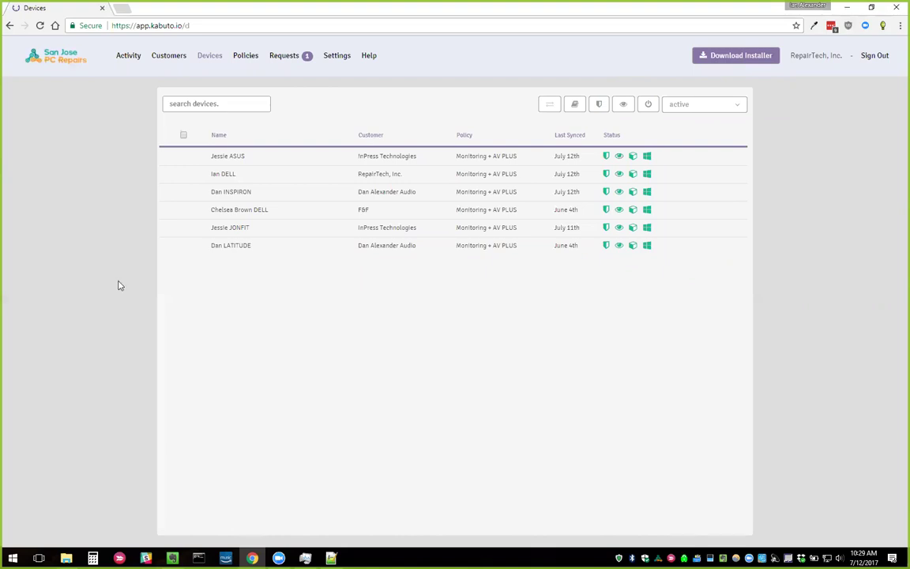
click(168, 55)
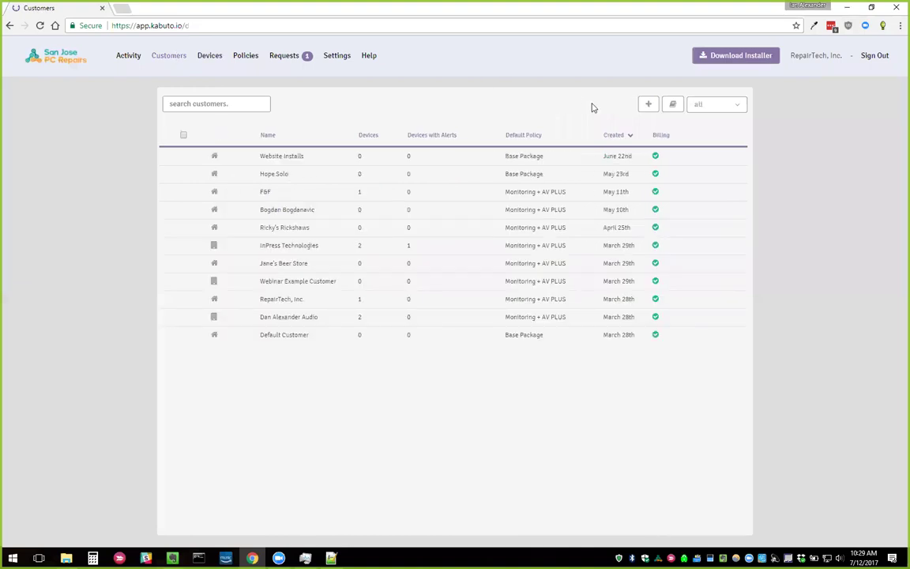
Step: Open and cancel the Create Customer form, then open the F&F customer's Devices tab
click(649, 106)
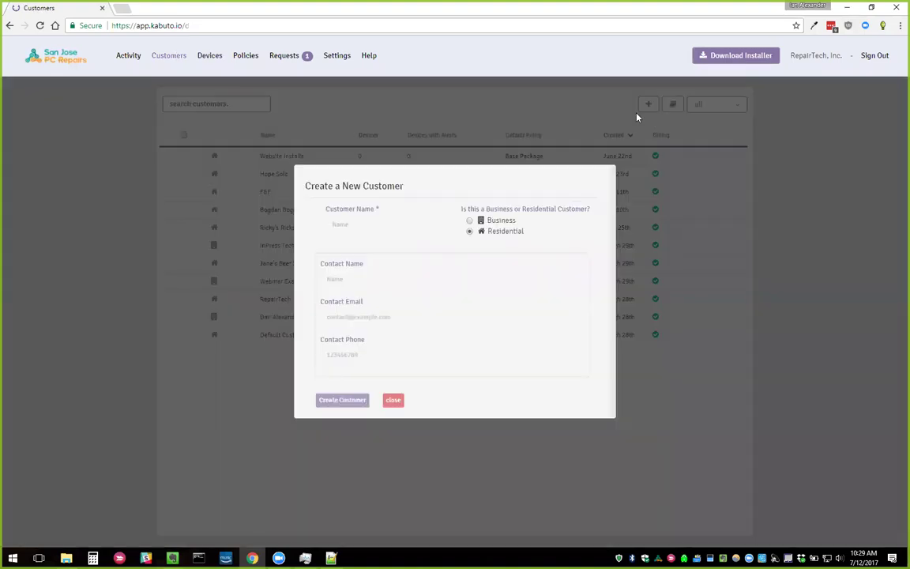
click(394, 399)
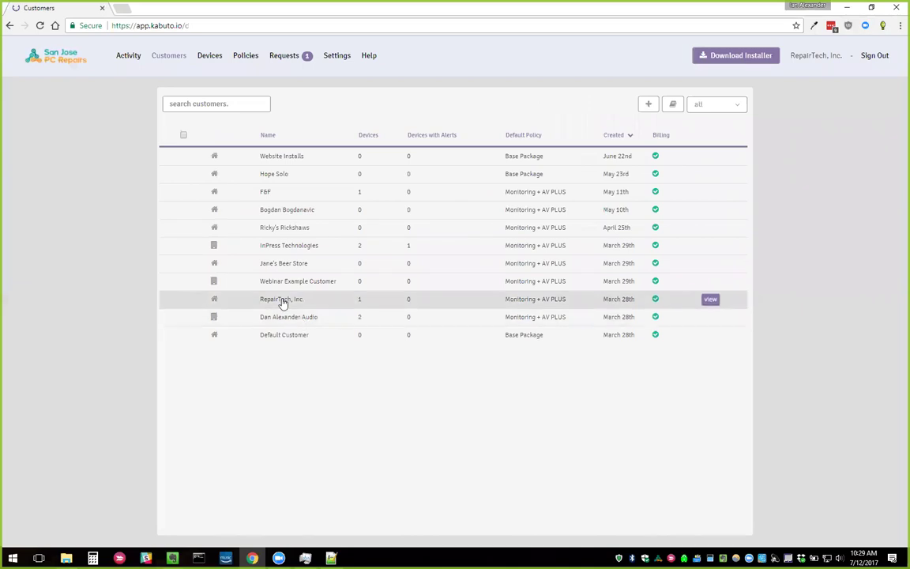
click(313, 193)
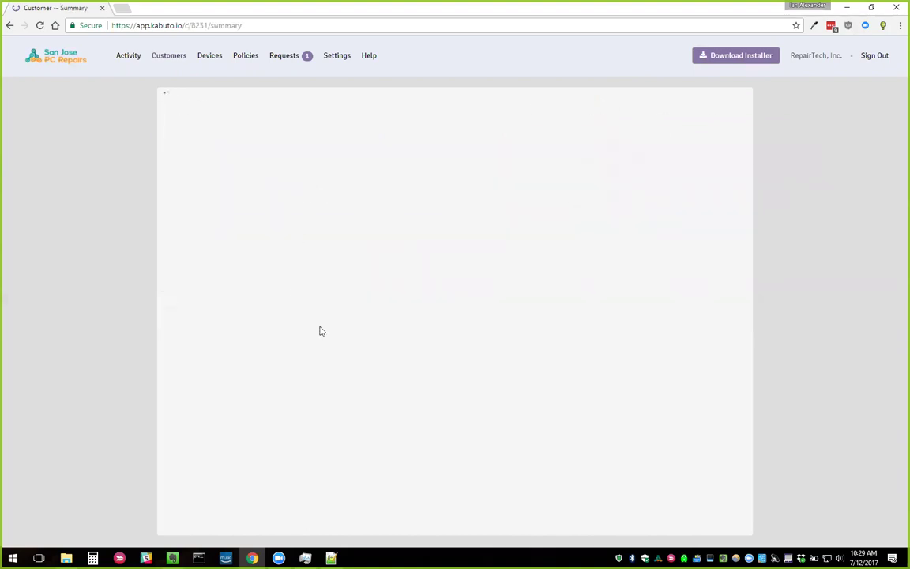
click(229, 144)
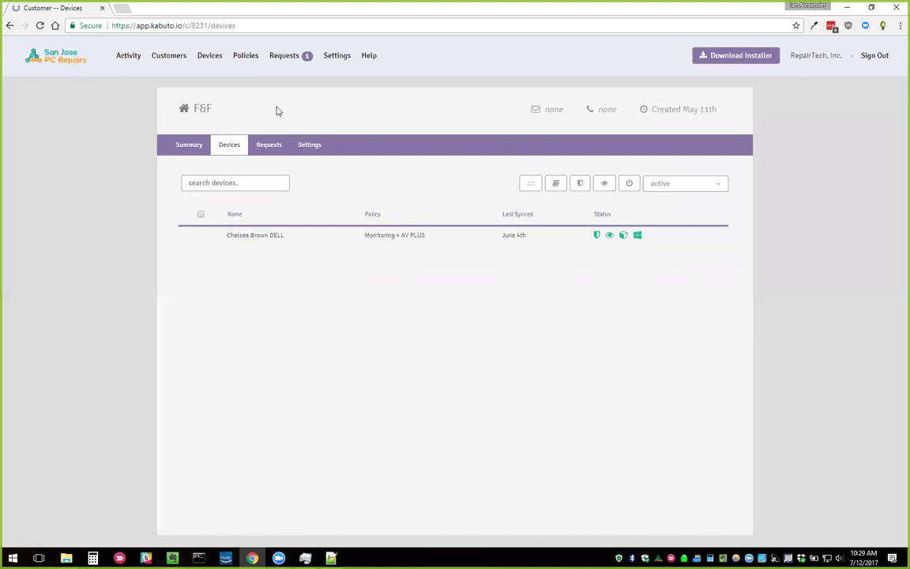
click(284, 237)
Step: Select only the F&F DELL device, unchecking the extra devices picked in the list
click(325, 235)
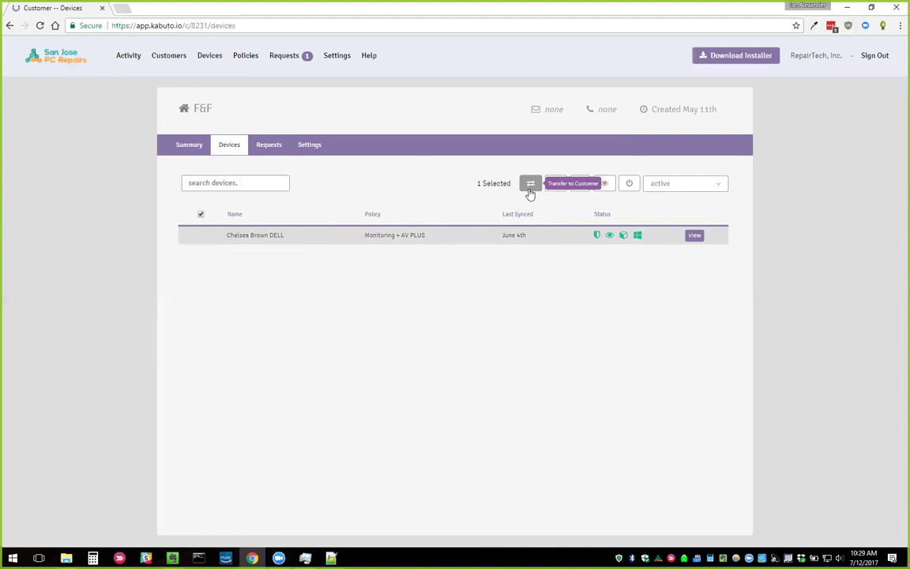
click(217, 60)
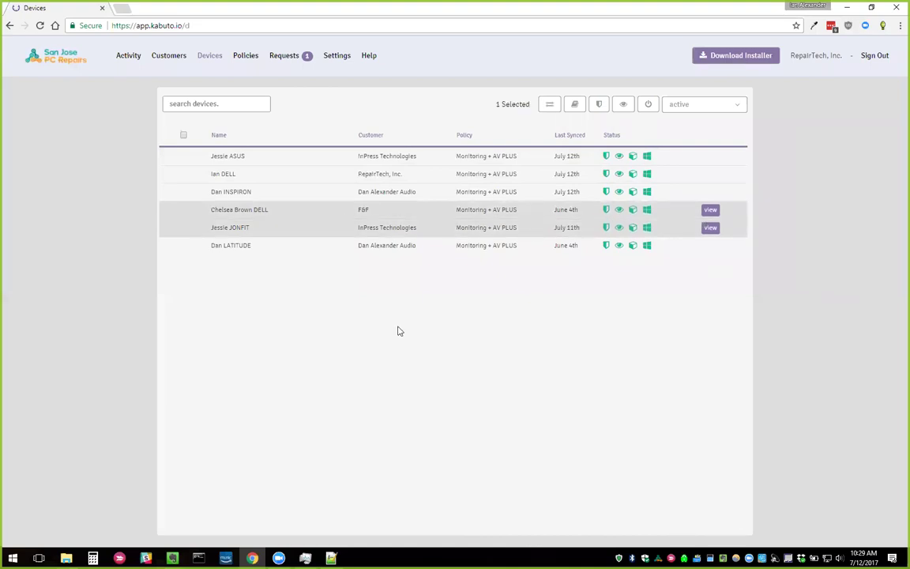
click(348, 228)
click(353, 246)
click(378, 245)
click(378, 227)
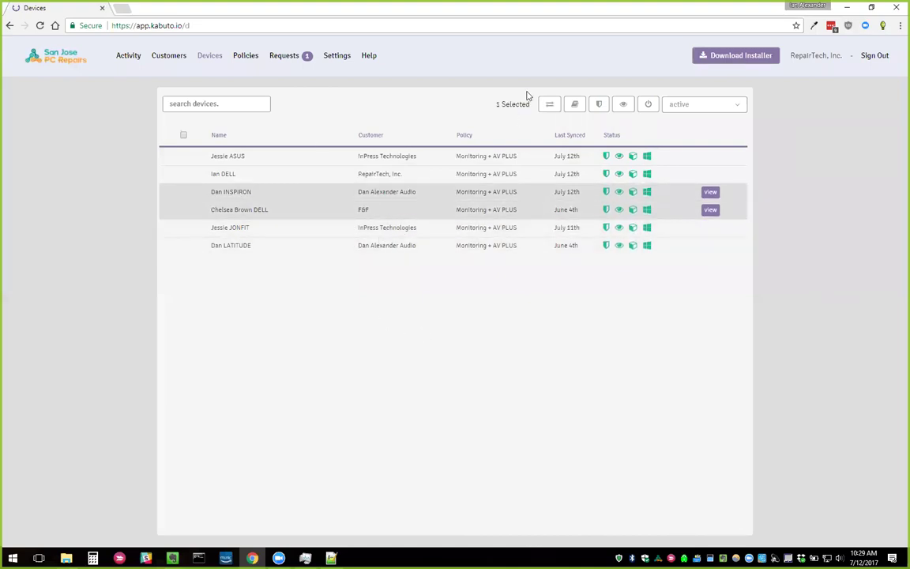
click(575, 105)
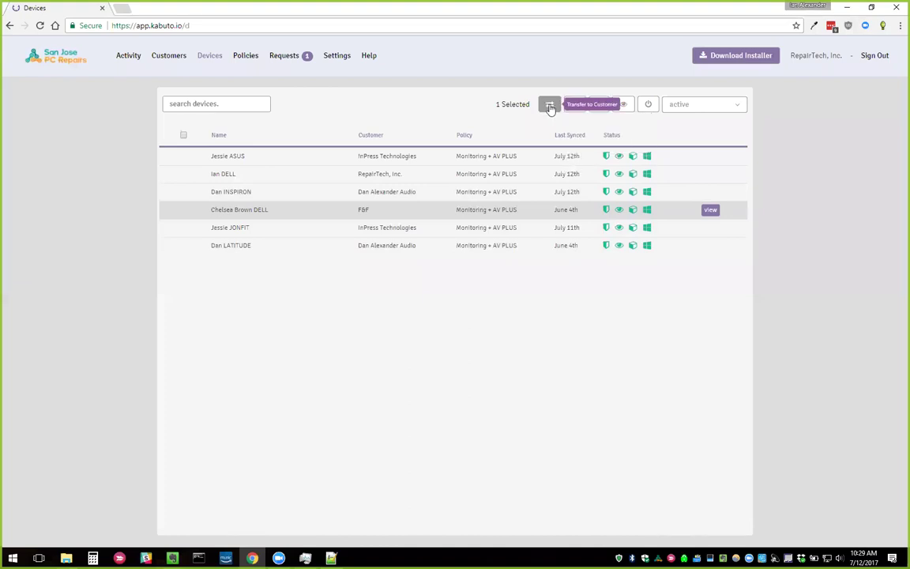
Step: Transfer the device to RepairTech, Inc., found by searching 'rep'
click(549, 104)
click(467, 307)
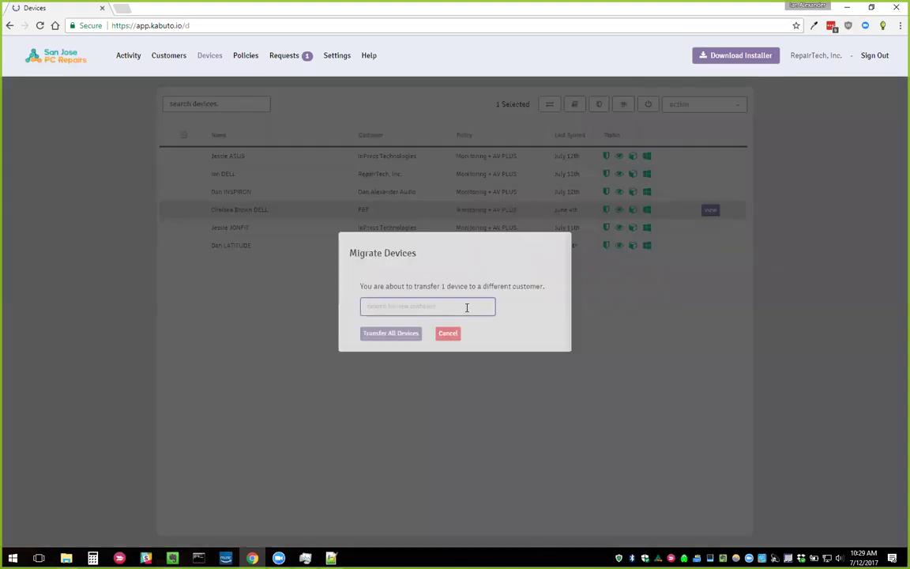
text(rep)
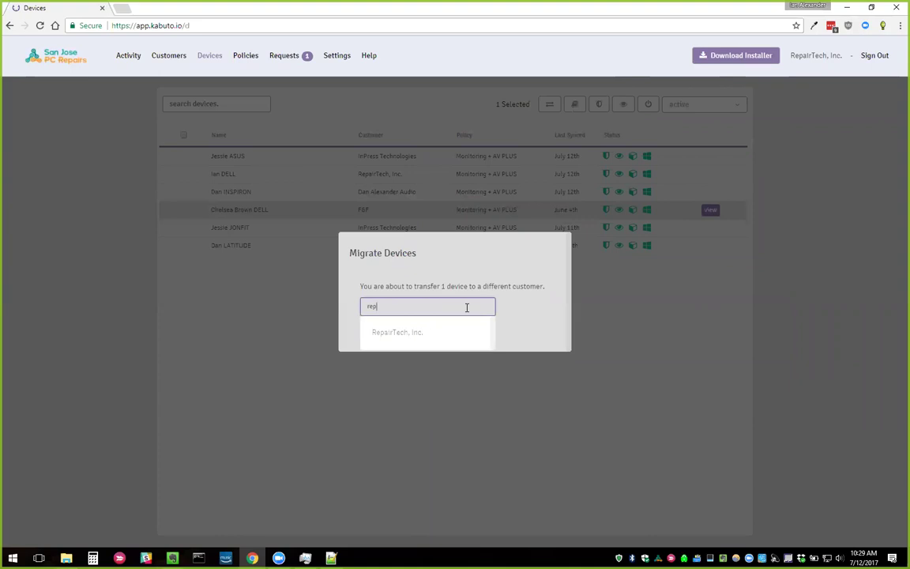
click(442, 326)
click(381, 332)
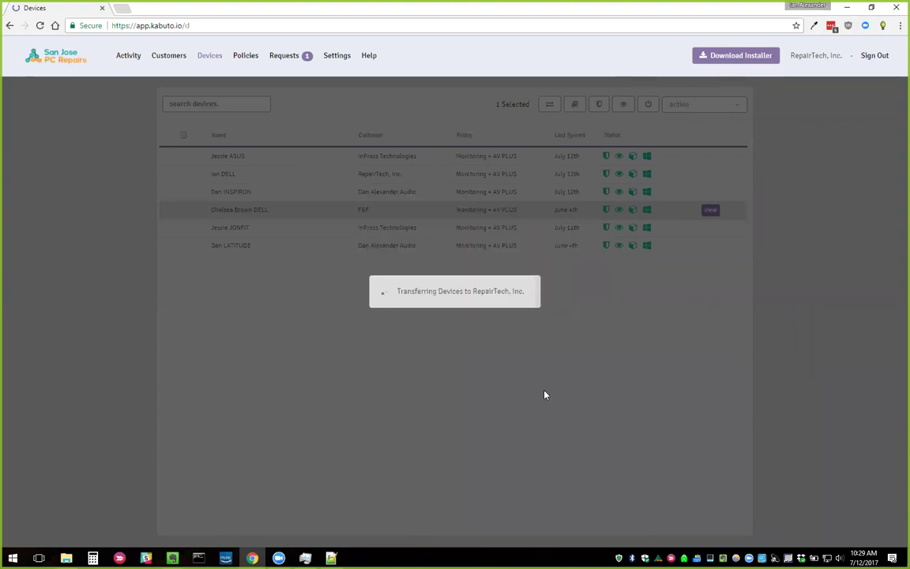